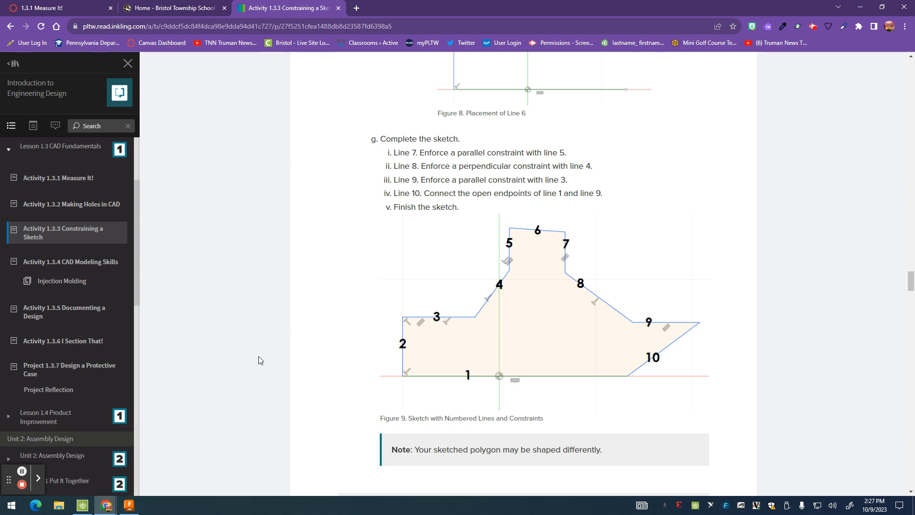
- In Fusion 360, open the 1.3.3 Start design and save a copy named 1.3.3 followed by the surname in the 1.3.3 folder
left_click(128, 505)
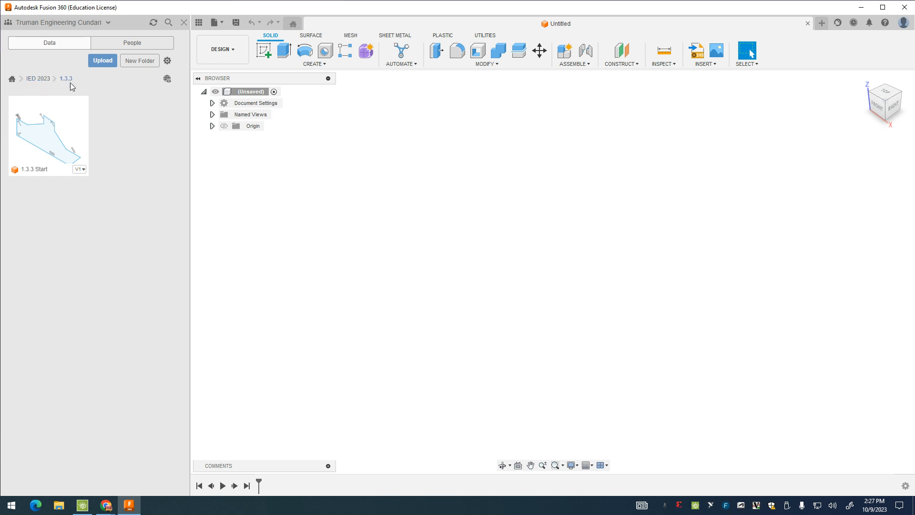
double_click(40, 147)
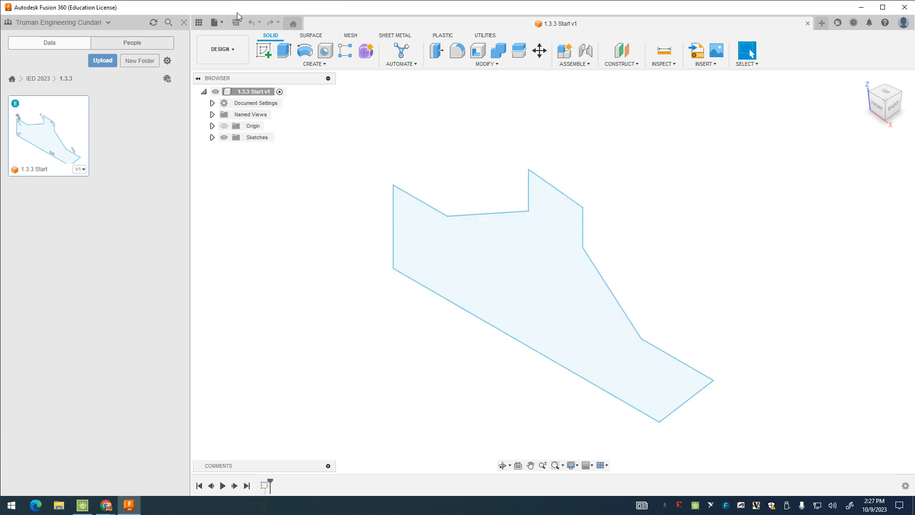
left_click(223, 23)
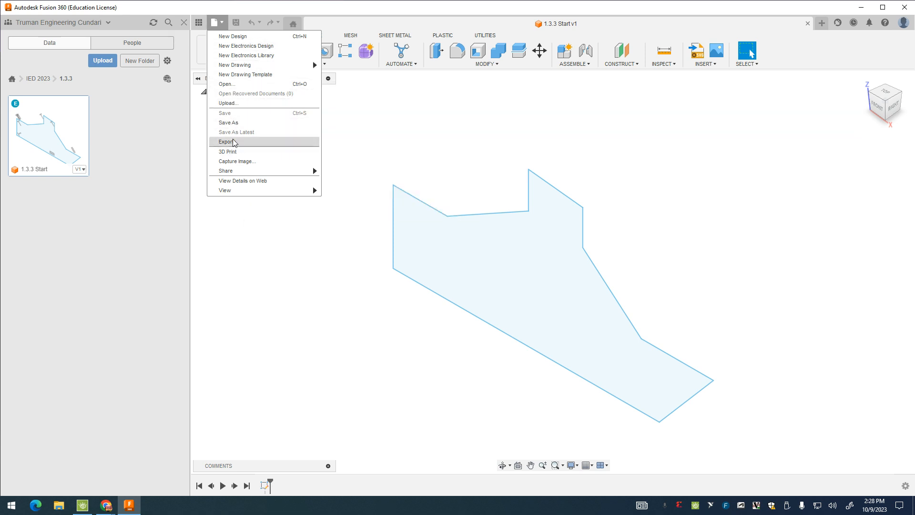
left_click(237, 124)
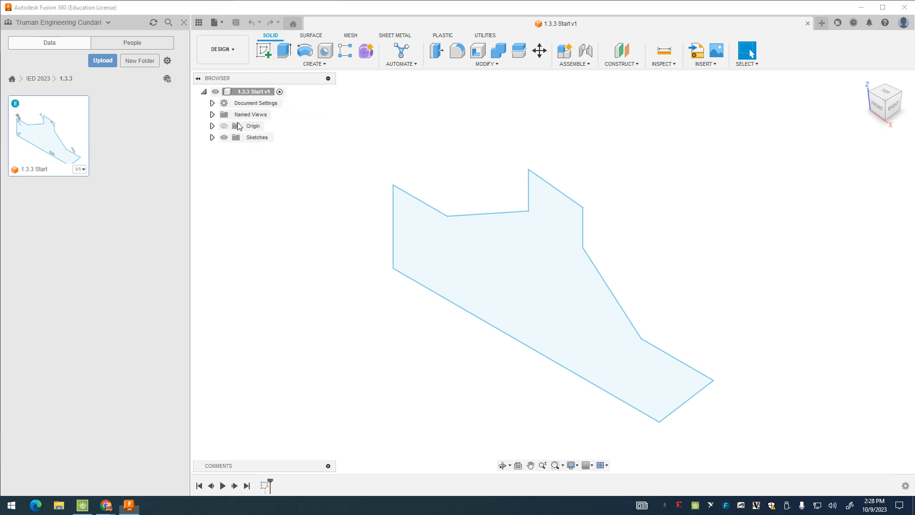
left_click_drag(314, 147, 318, 147)
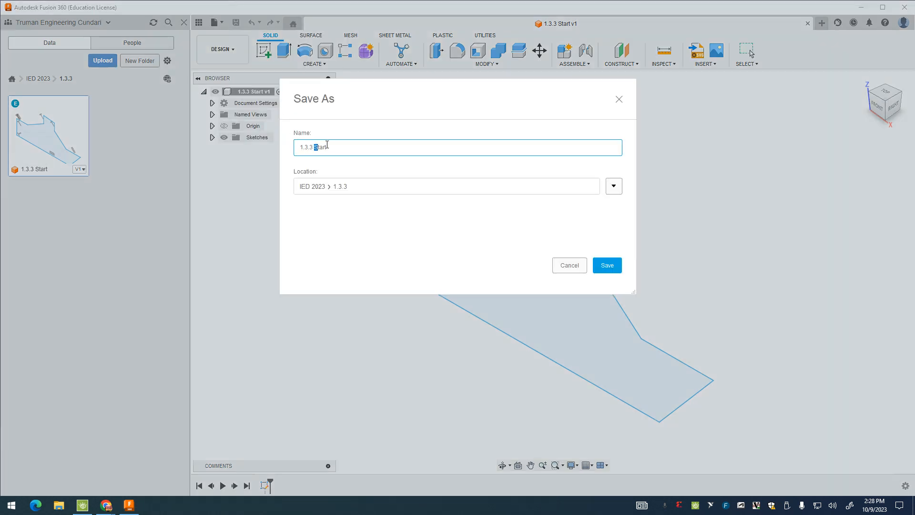
left_click(327, 147)
left_click_drag(329, 147, 314, 145)
type("Cundari")
left_click(617, 265)
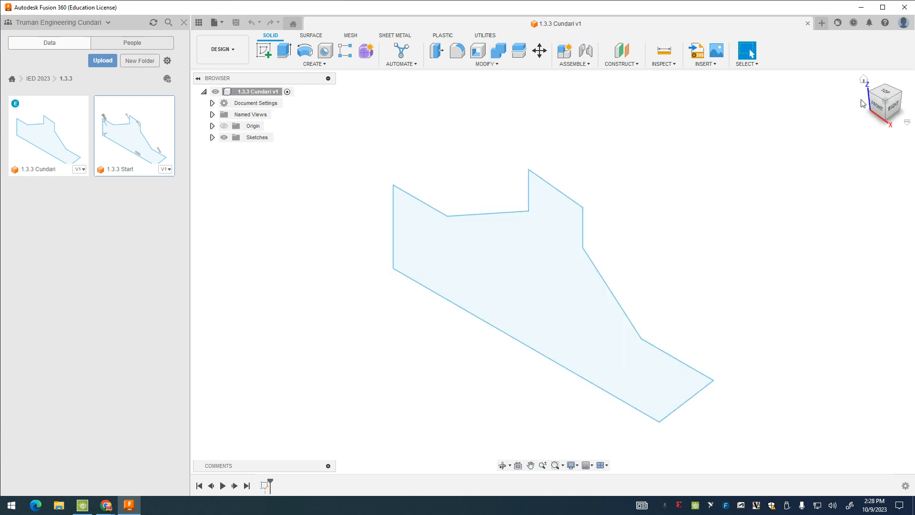
- Face the design from the front, open its existing sketch for editing and hide the data panel
left_click(879, 110)
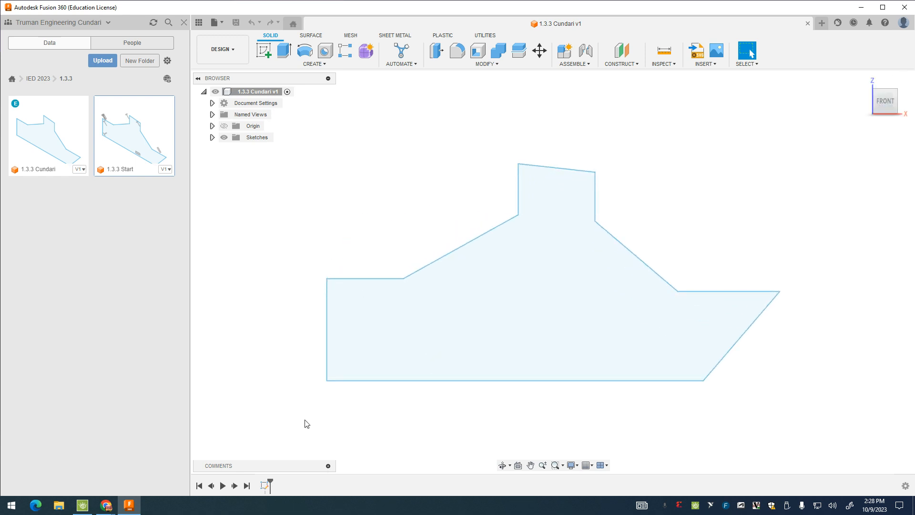
double_click(265, 486)
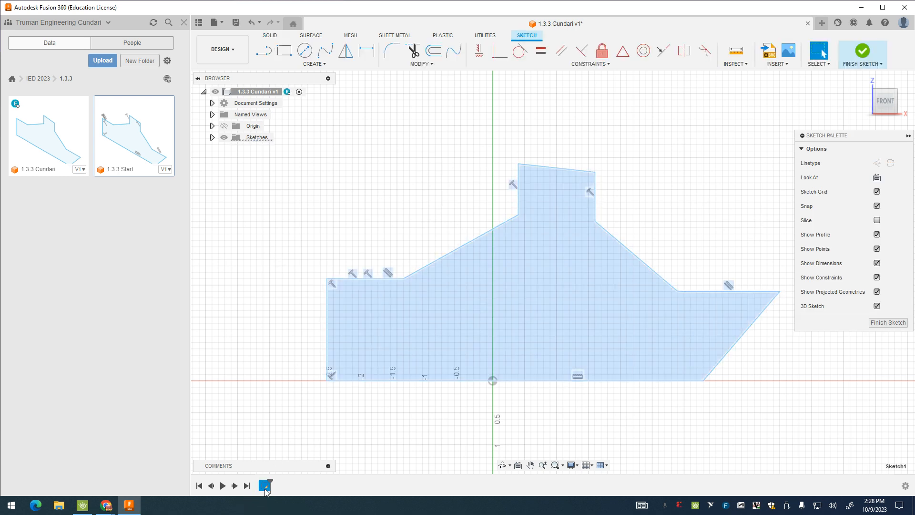
right_click(265, 491)
left_click(263, 339)
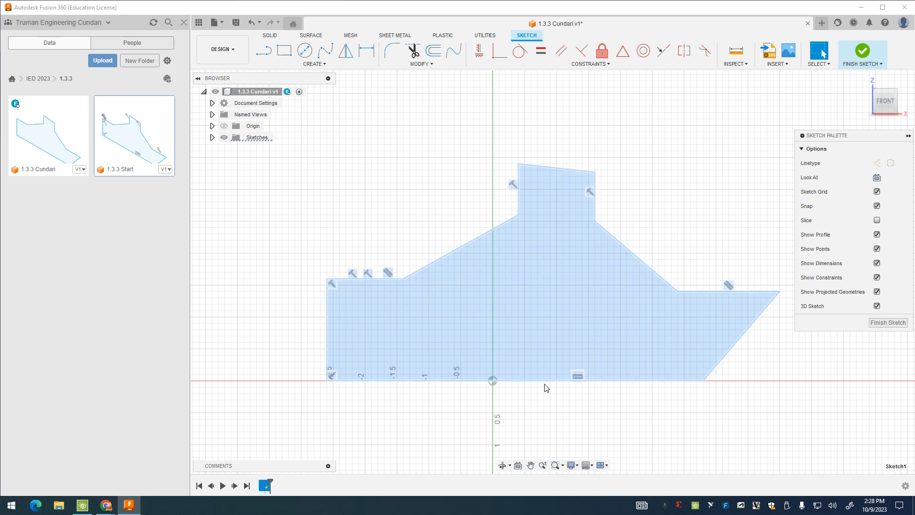
left_click(184, 22)
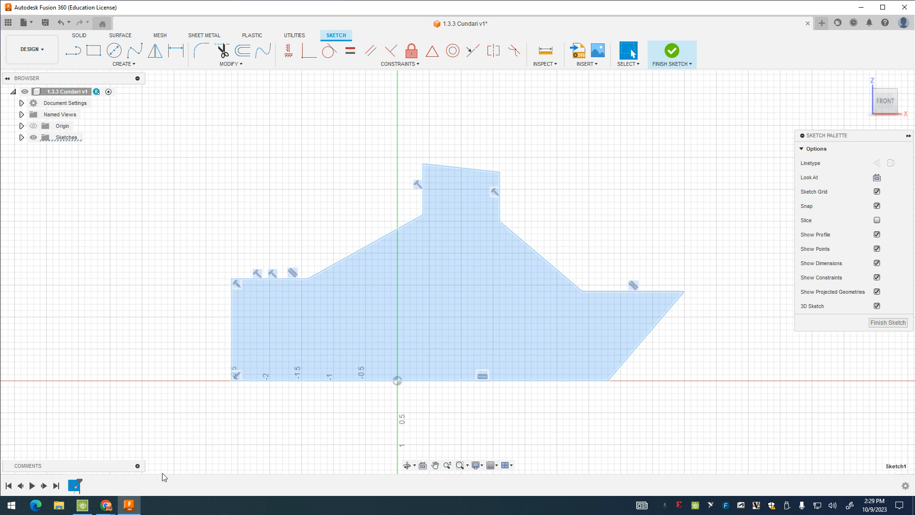
- Consult Figure 9 on the Activity 1.3.3 page in Chrome, and in the Fusion 360 sketch try to constrain lines 5 and 7 parallel
left_click(106, 504)
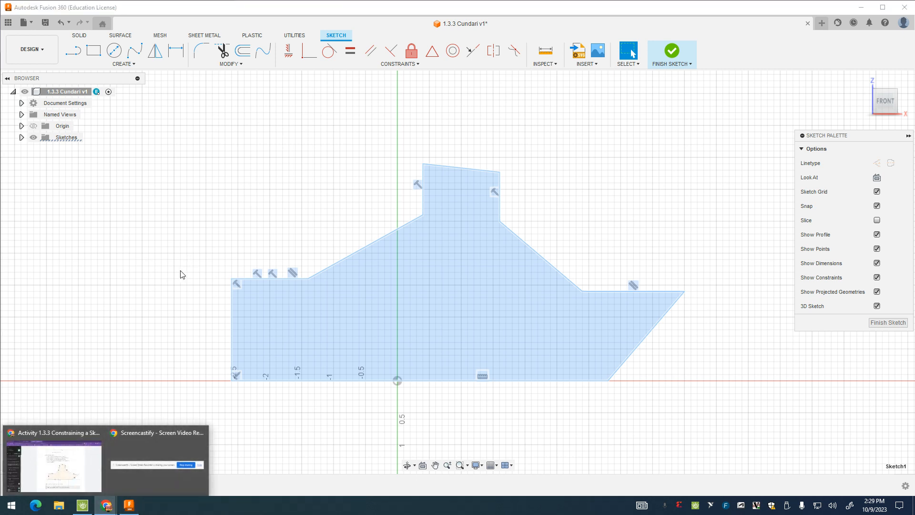
left_click(69, 483)
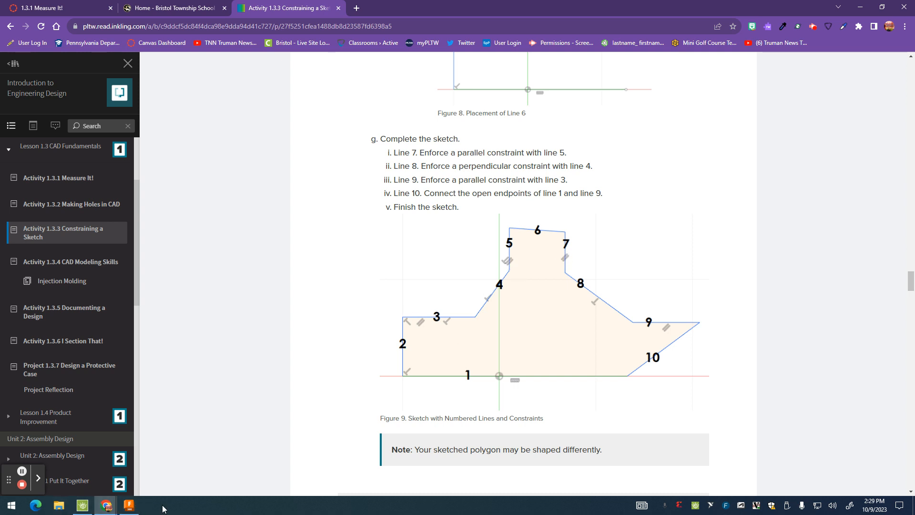
left_click(129, 505)
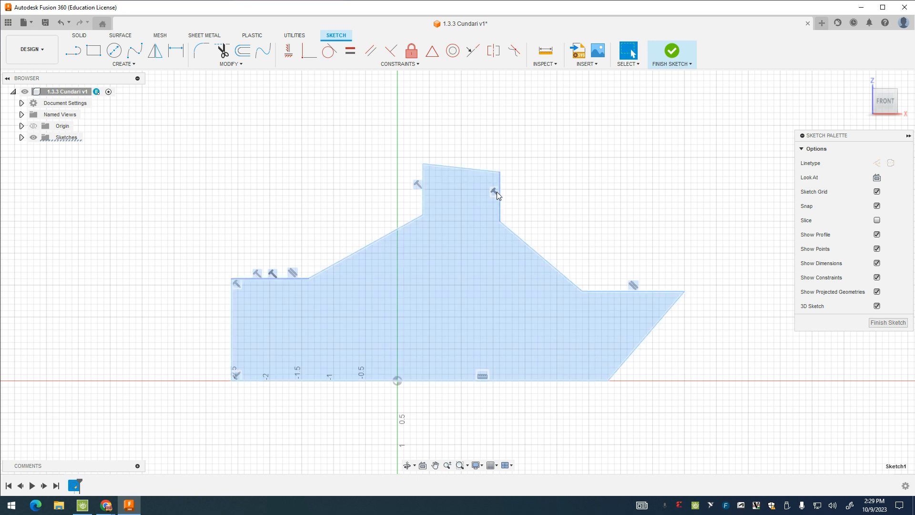
left_click(373, 52)
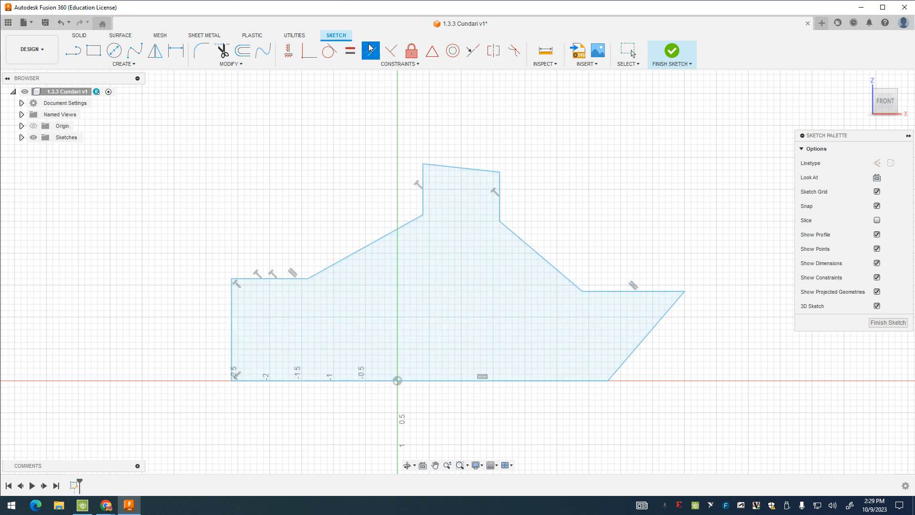
left_click(423, 182)
left_click(500, 205)
- Check the line 8 instruction in the Chrome activity, and in Fusion 360 constrain sloped line 8 perpendicular to sloped line 4
mouse_move(109, 503)
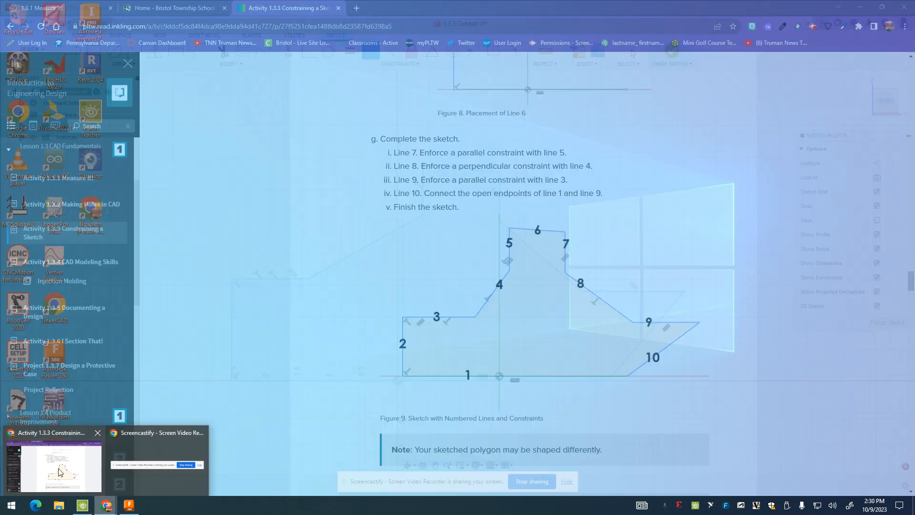
left_click(60, 473)
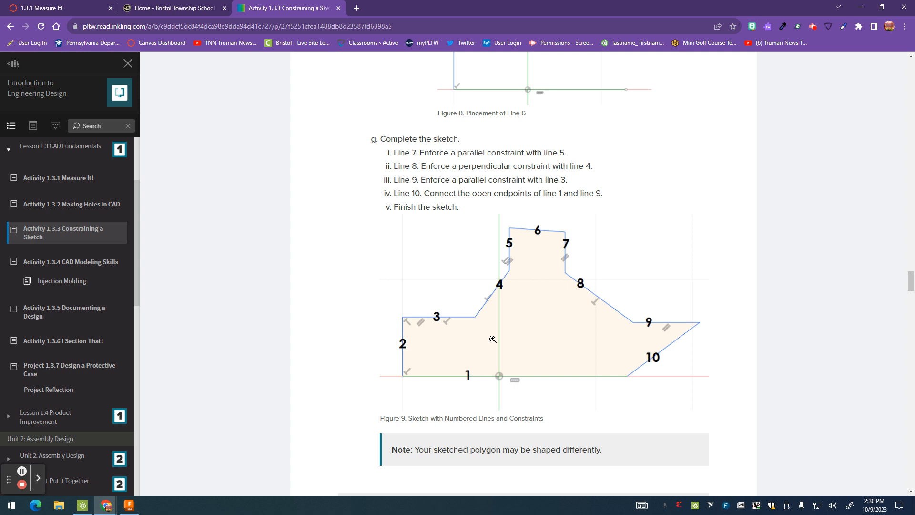
left_click(129, 509)
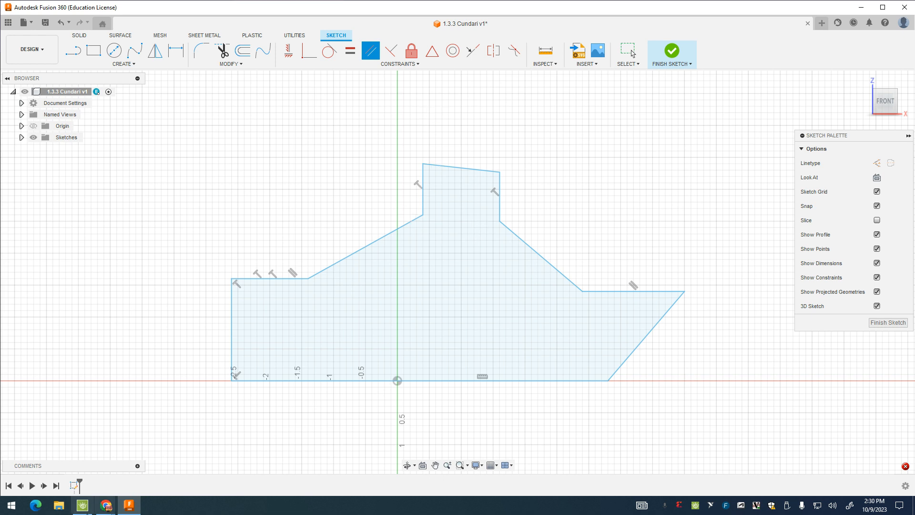
mouse_move(106, 505)
left_click(81, 482)
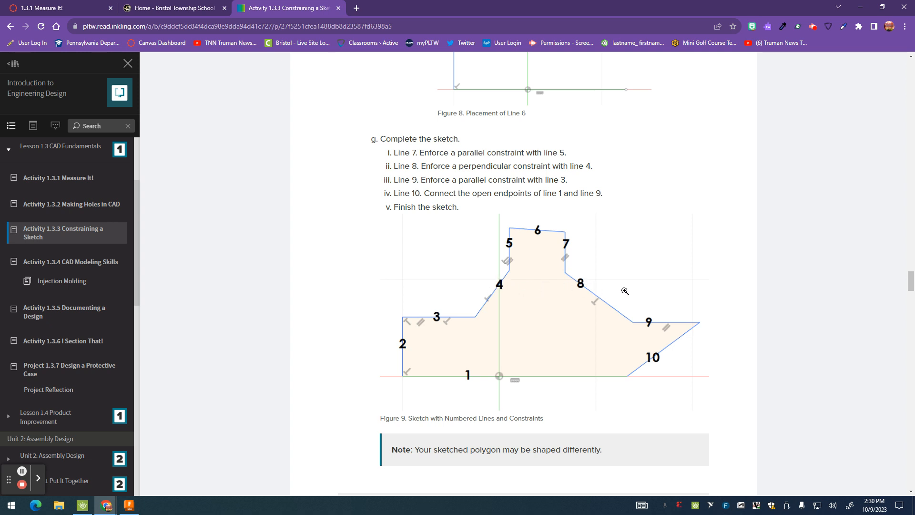
left_click(129, 505)
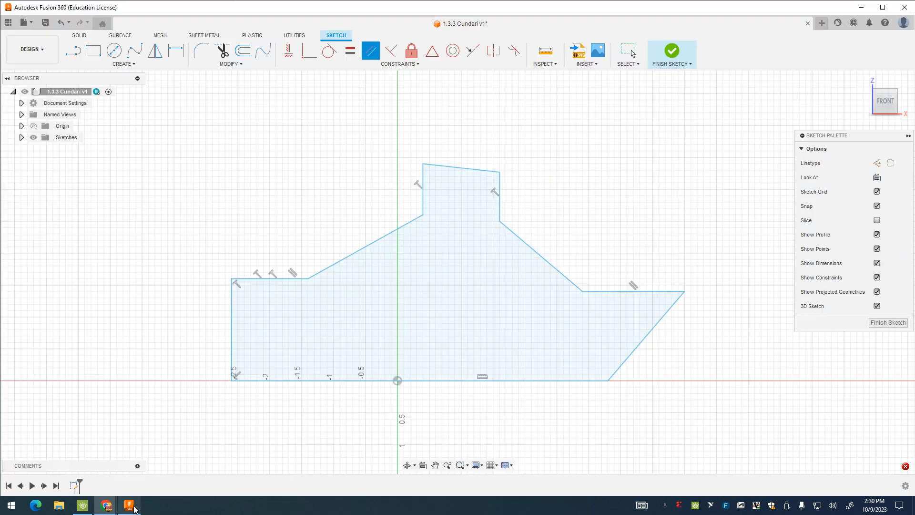
left_click(391, 54)
left_click(540, 256)
left_click(380, 240)
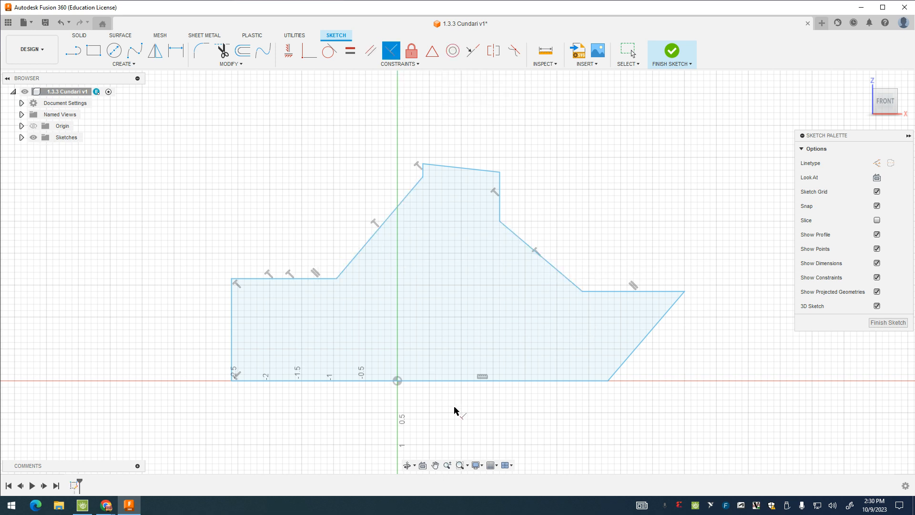
- Consult the activity page in Chrome again, and in the Fusion 360 sketch try to constrain line 9 parallel to line 3
left_click(106, 505)
left_click(59, 482)
left_click(372, 52)
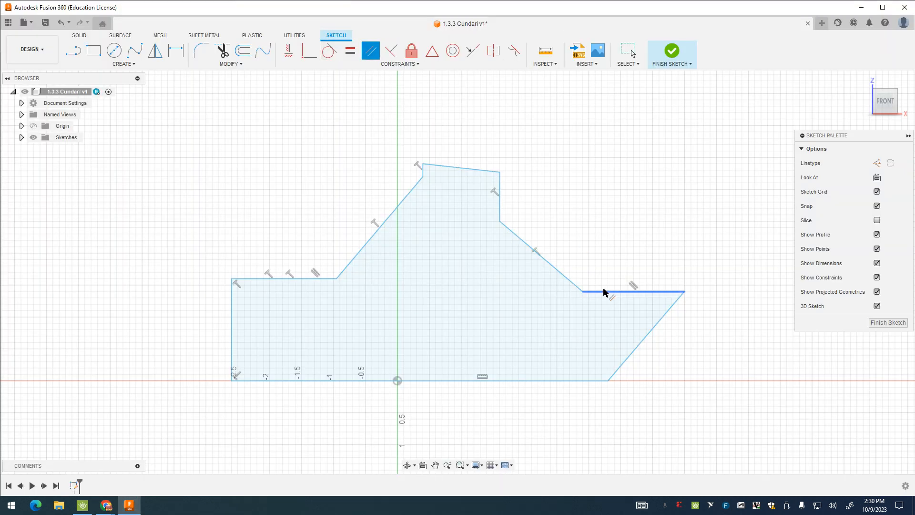
left_click(631, 290)
left_click(275, 280)
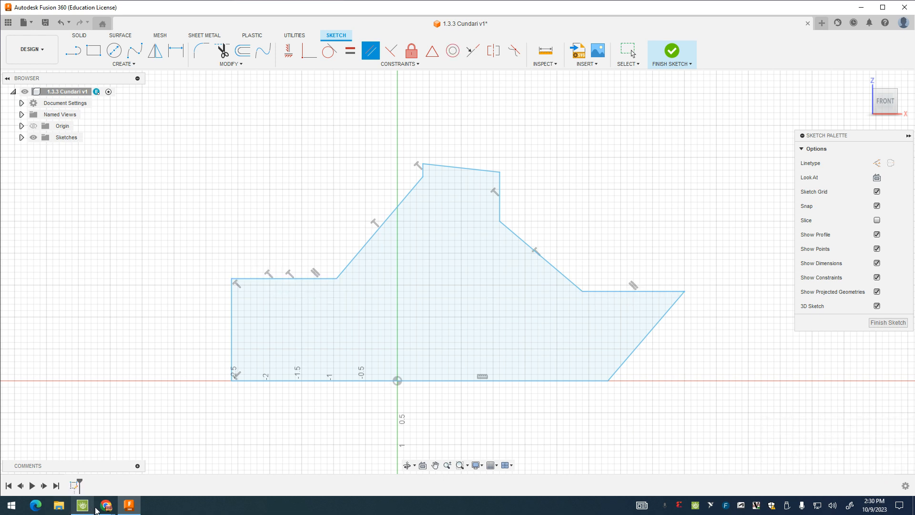
- In Chrome, read the Manual Constraints instructions through step 21 and match the restricted lines to the numbering in Figure 9
mouse_move(106, 505)
left_click(65, 475)
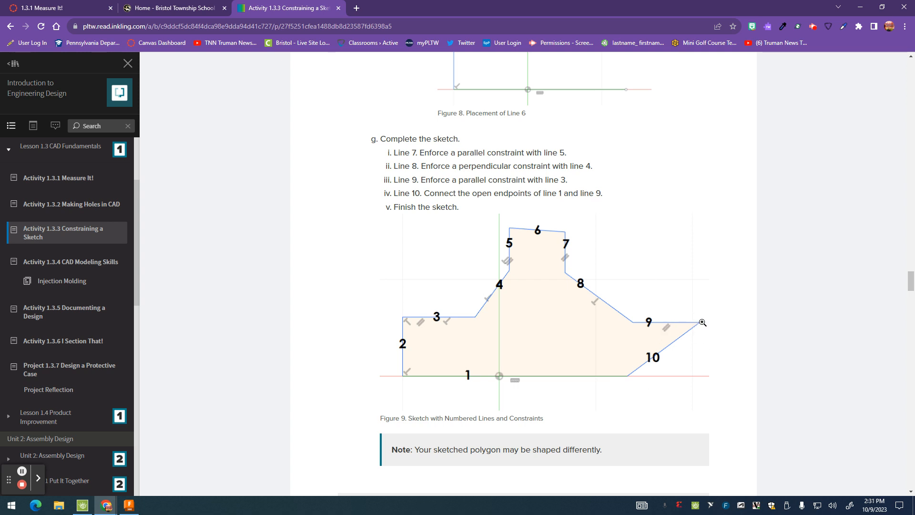
scroll(666, 316, "down", 12)
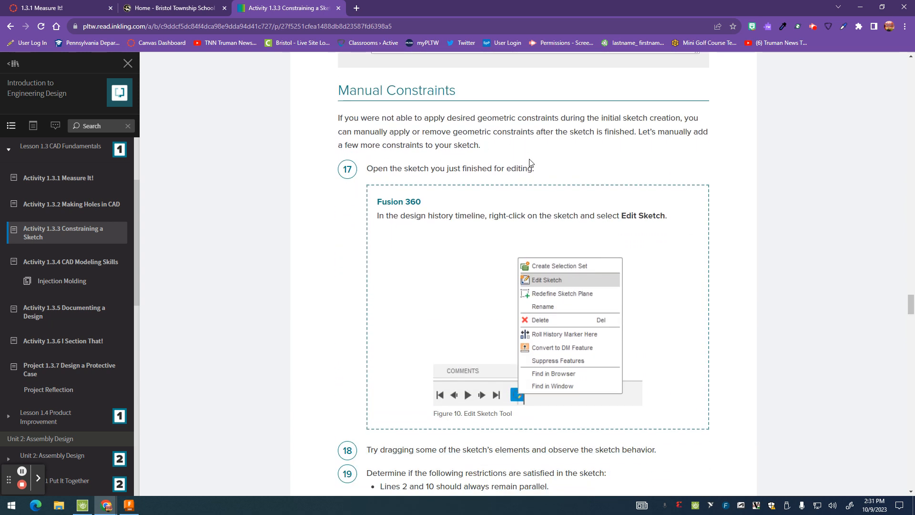
scroll(566, 259, "down", 1)
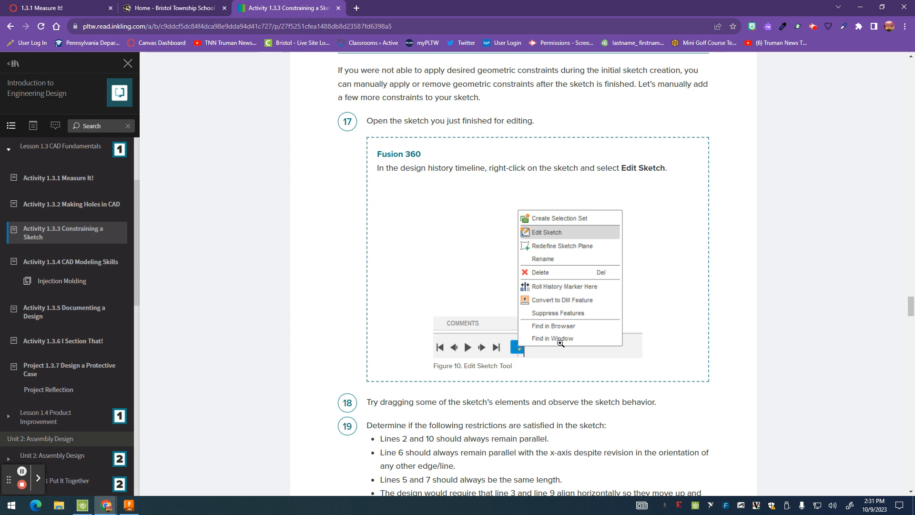
scroll(559, 342, "down", 3)
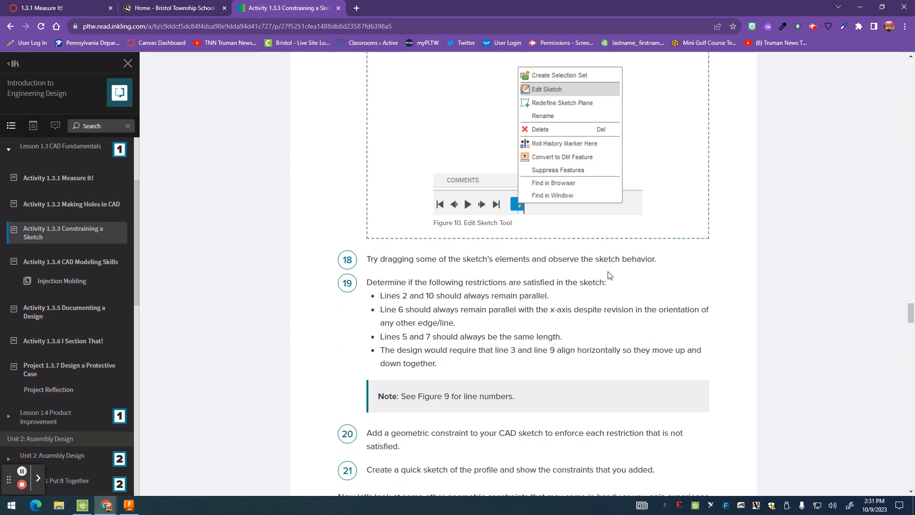
scroll(625, 335, "down", 1)
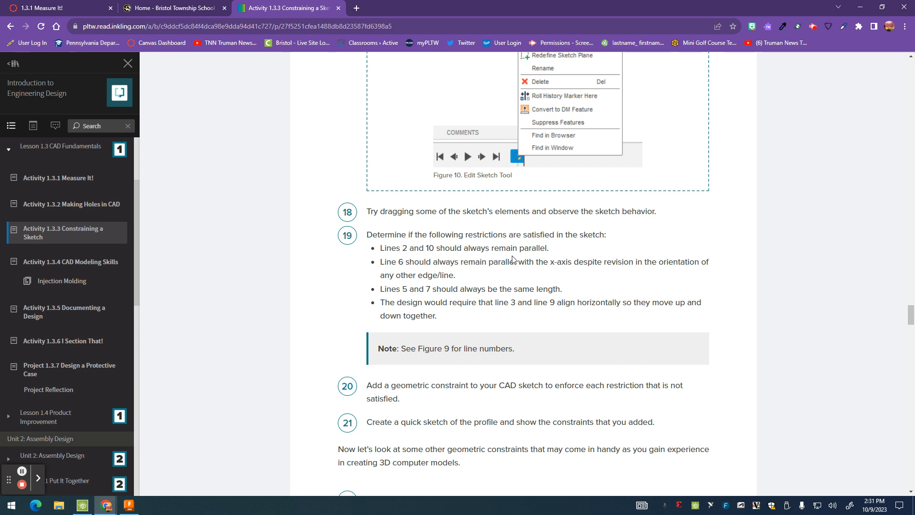
left_click(128, 505)
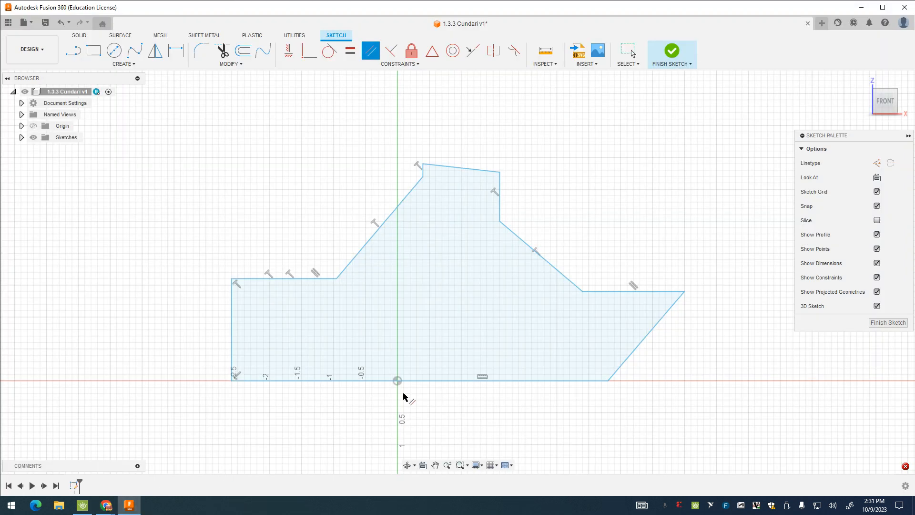
mouse_move(103, 507)
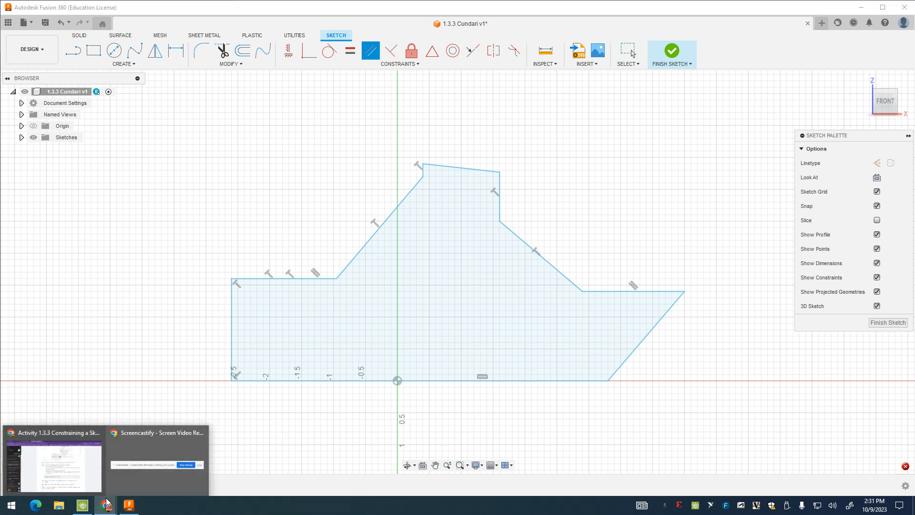
left_click(52, 461)
scroll(631, 287, "up", 10)
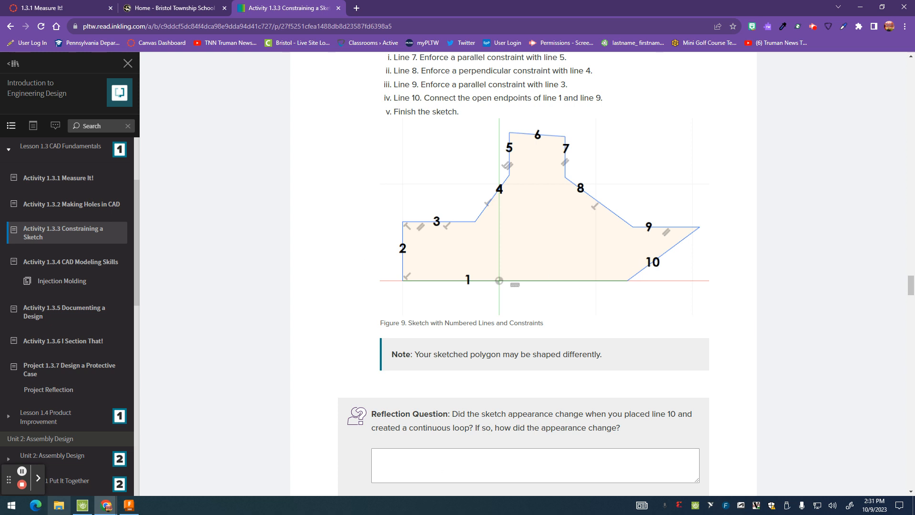
- In the Fusion 360 sketch, add a parallel constraint between vertical line 2 and sloped line 10
left_click(131, 508)
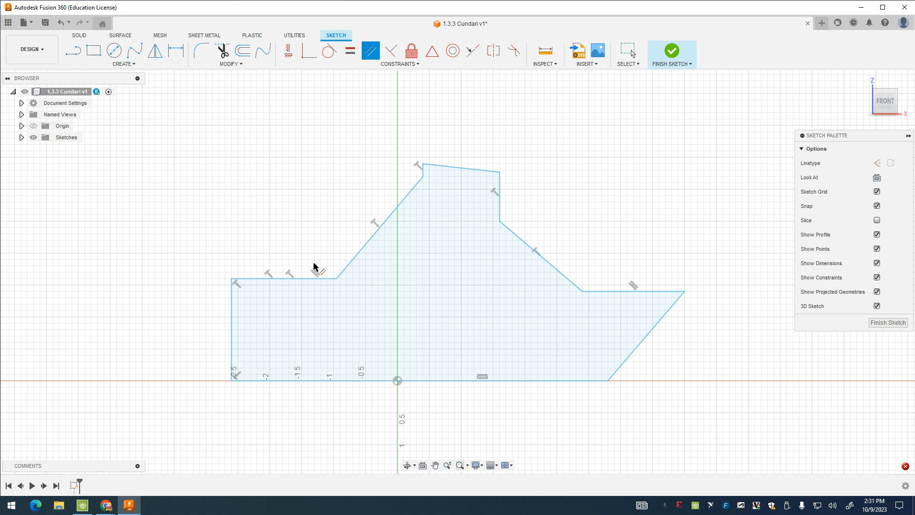
left_click(234, 339)
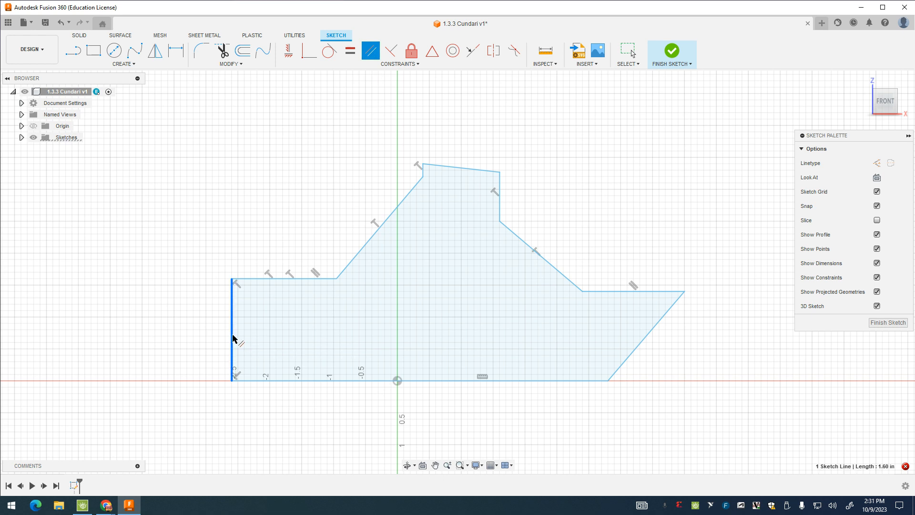
left_click(640, 348)
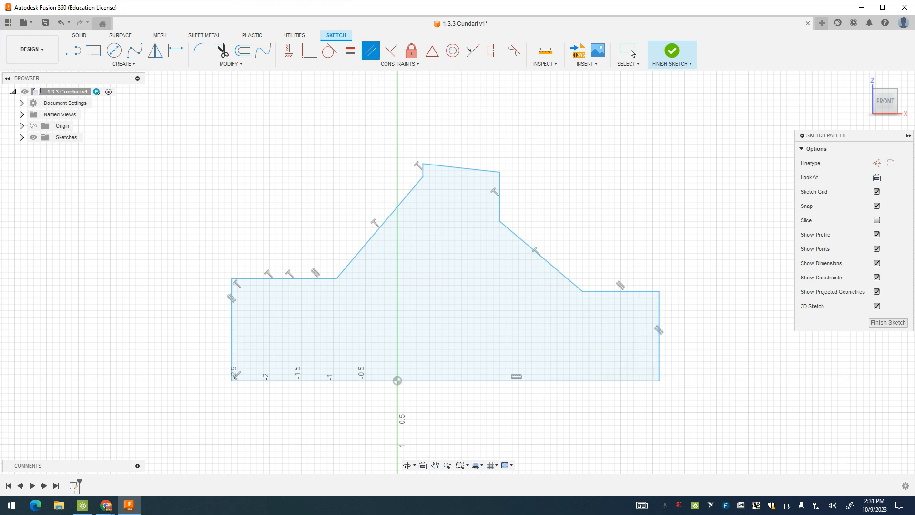
- Check the step 19 restrictions against Figure 9 in Chrome, and in Fusion 360 constrain top line 6 parallel to base line 1
left_click(52, 458)
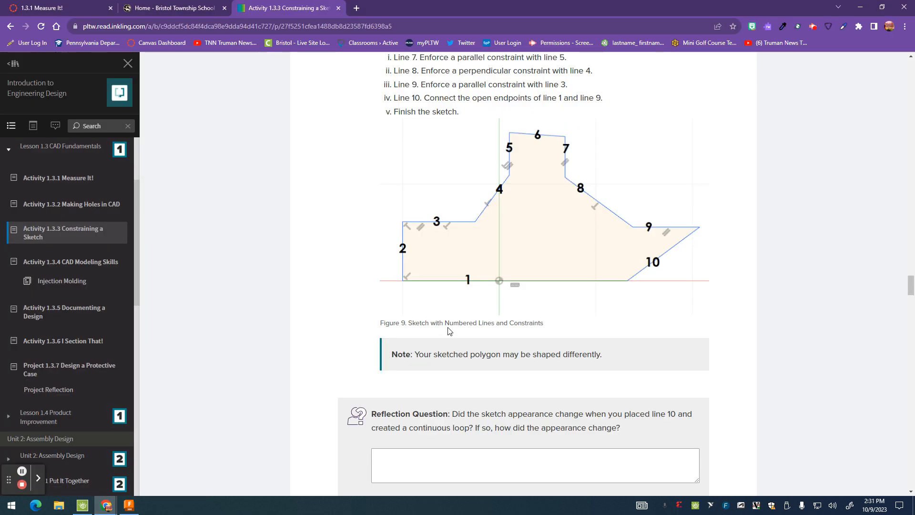
scroll(567, 355, "down", 15)
scroll(570, 354, "down", 3)
scroll(567, 350, "up", 3)
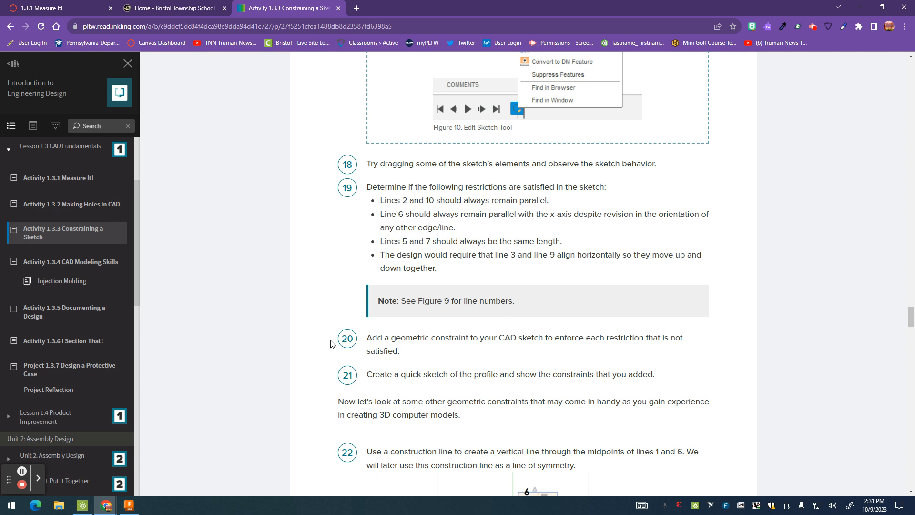
scroll(491, 247, "up", 5)
scroll(491, 247, "up", 10)
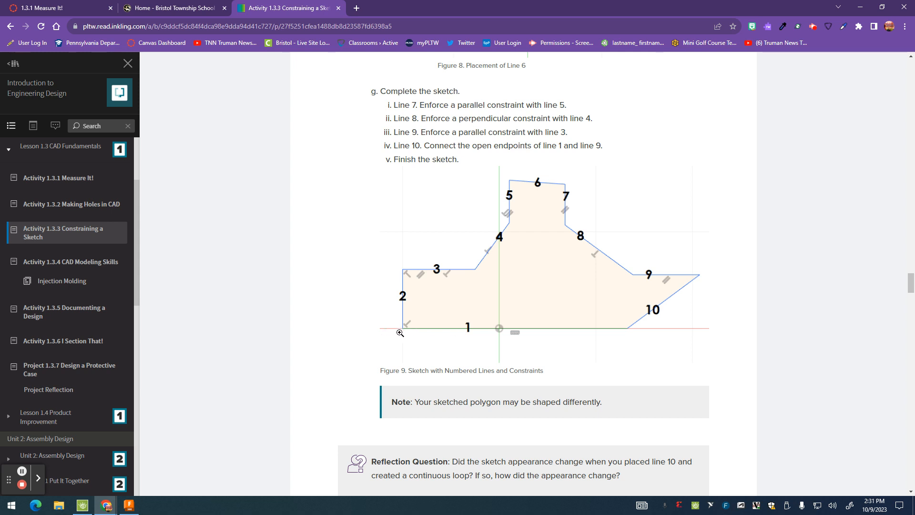
left_click(129, 505)
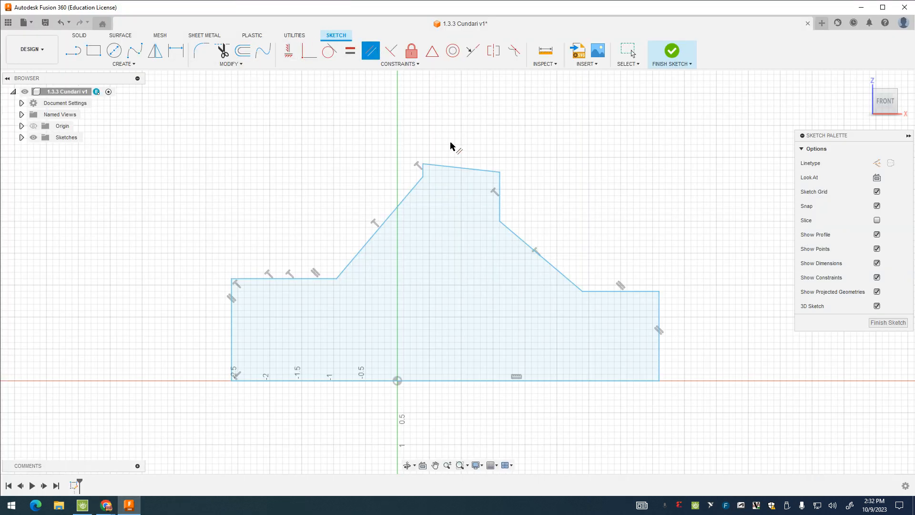
left_click(453, 170)
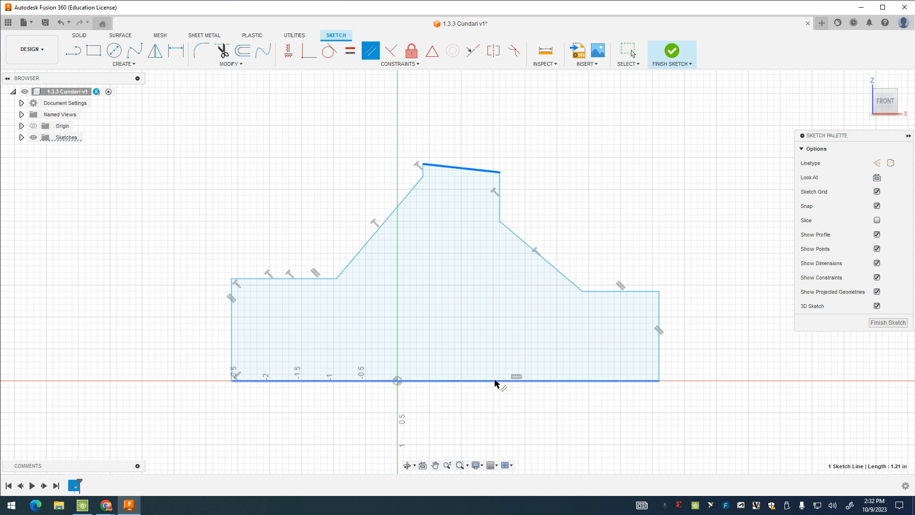
left_click(497, 380)
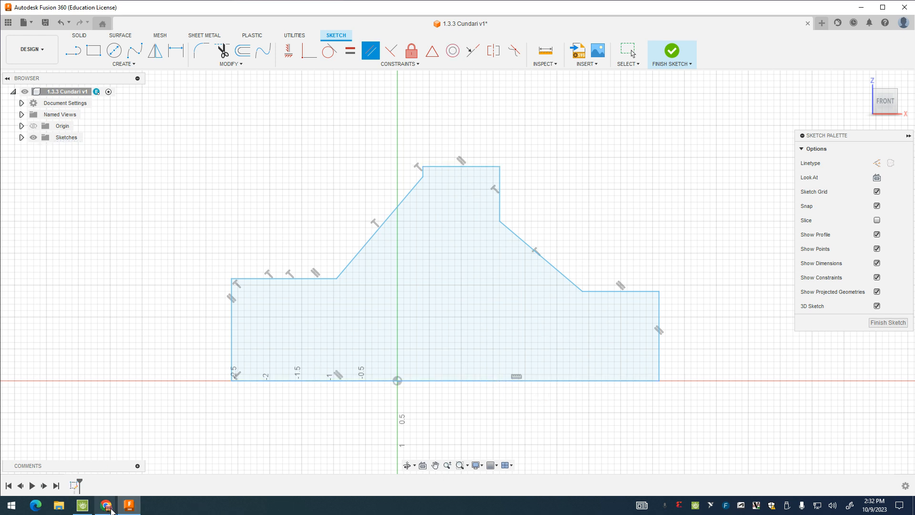
- Consult the restrictions and line numbering in Chrome, and in the Fusion 360 sketch add an equal constraint between vertical lines 7 and 5
mouse_move(105, 505)
left_click(77, 479)
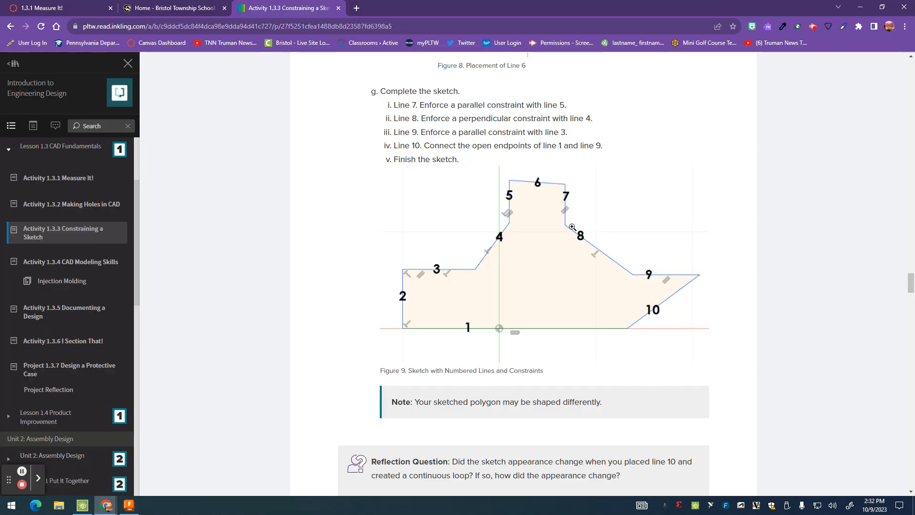
scroll(585, 258, "down", 14)
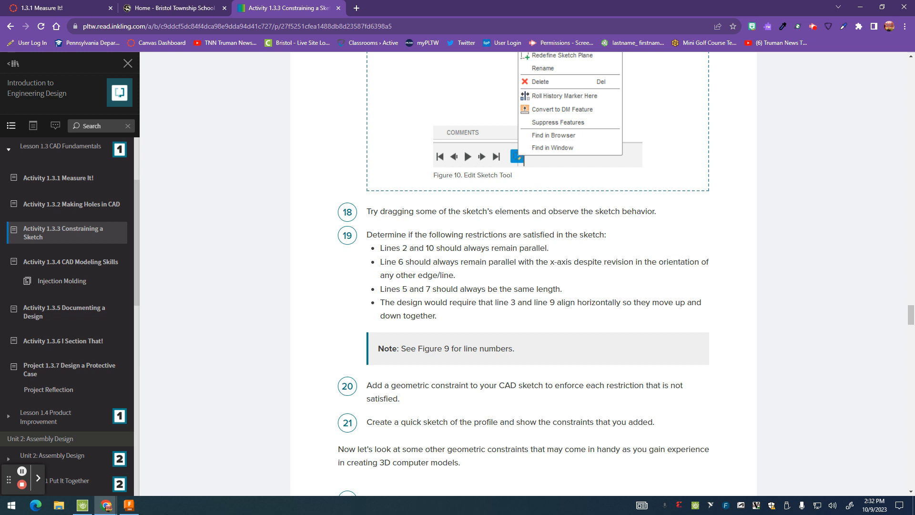
left_click(137, 508)
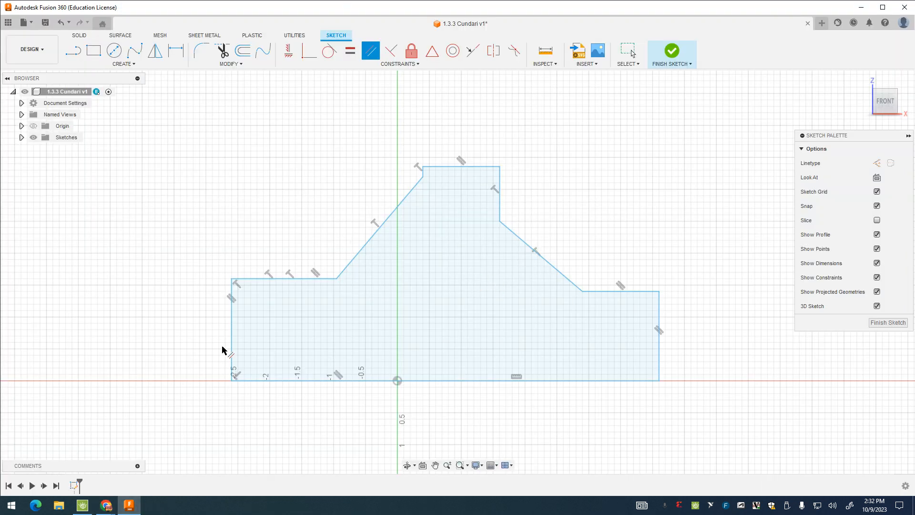
mouse_move(107, 509)
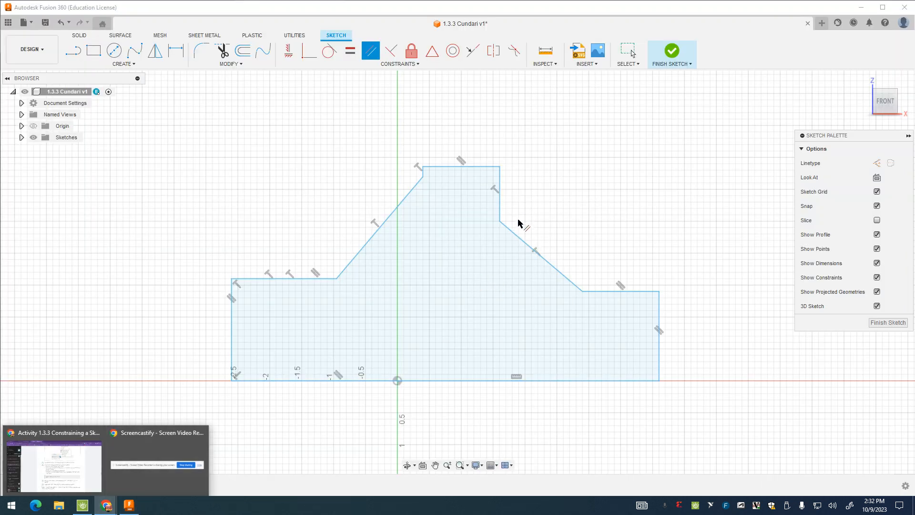
left_click(86, 483)
scroll(578, 251, "up", 9)
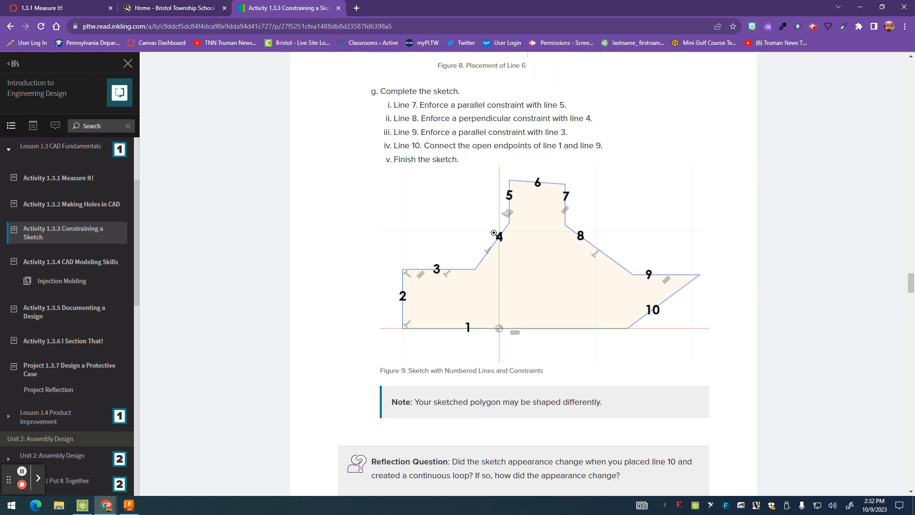
left_click(129, 507)
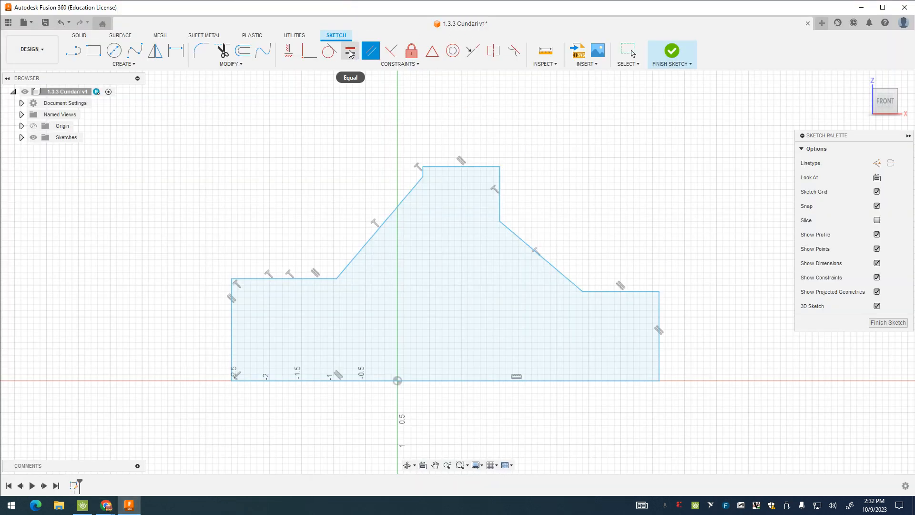
left_click(350, 53)
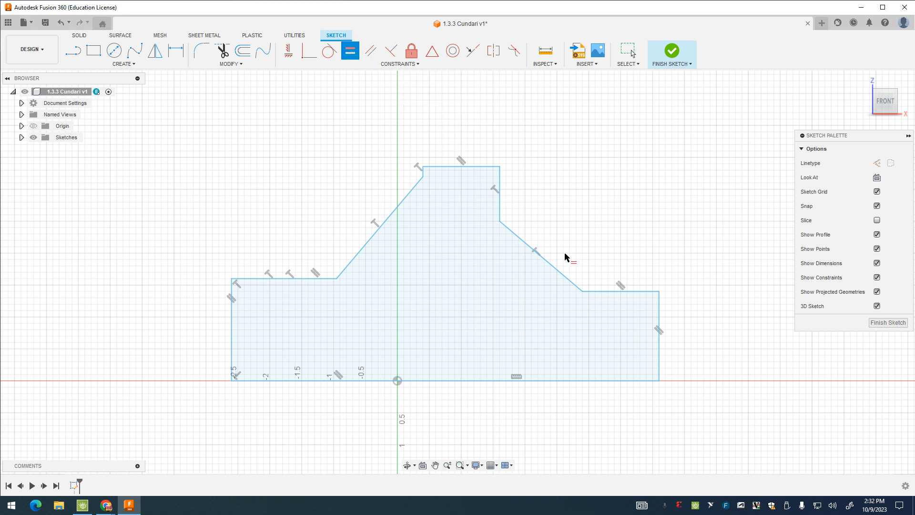
left_click(499, 204)
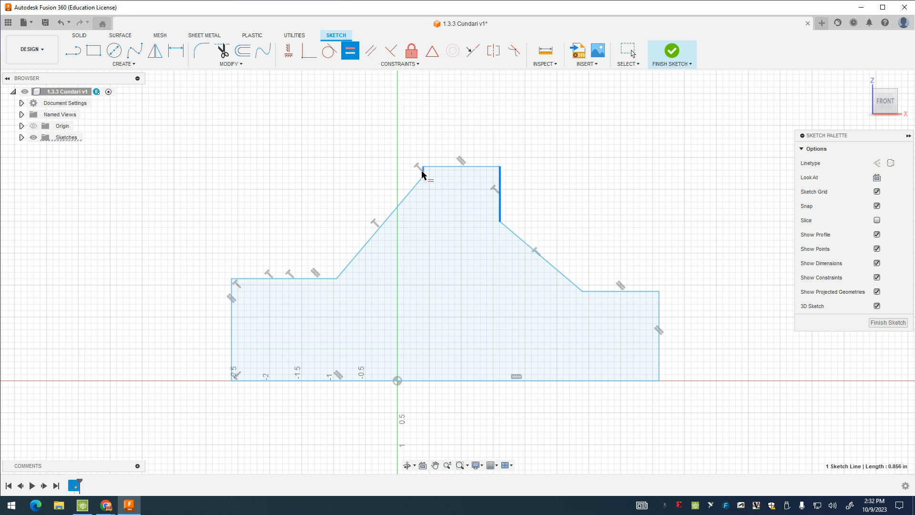
left_click(422, 173)
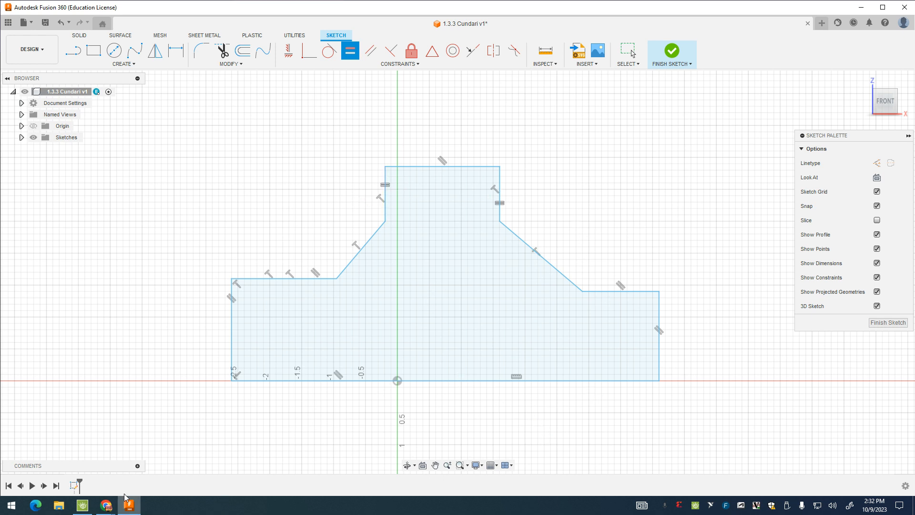
- Check the restriction on lines 3 and 9 in Chrome, and in Fusion 360 add a collinear constraint between line 9 and line 3
mouse_move(106, 505)
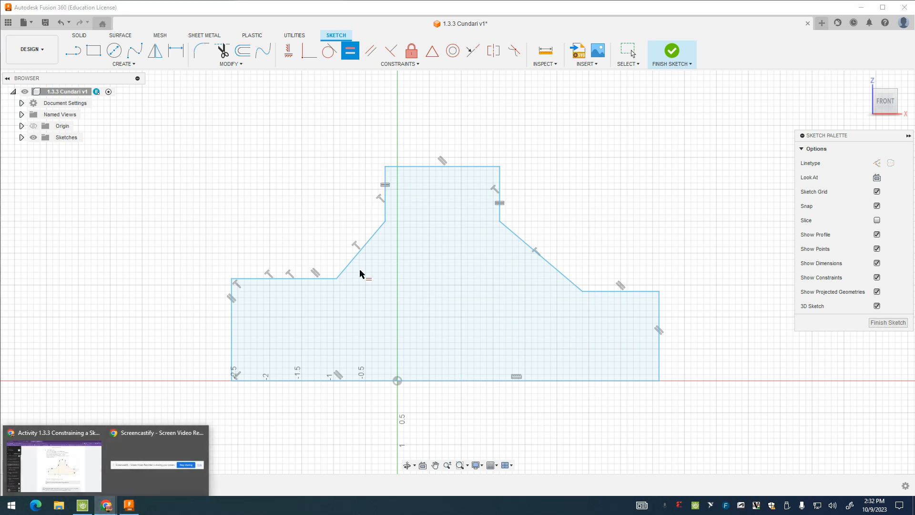
left_click(62, 472)
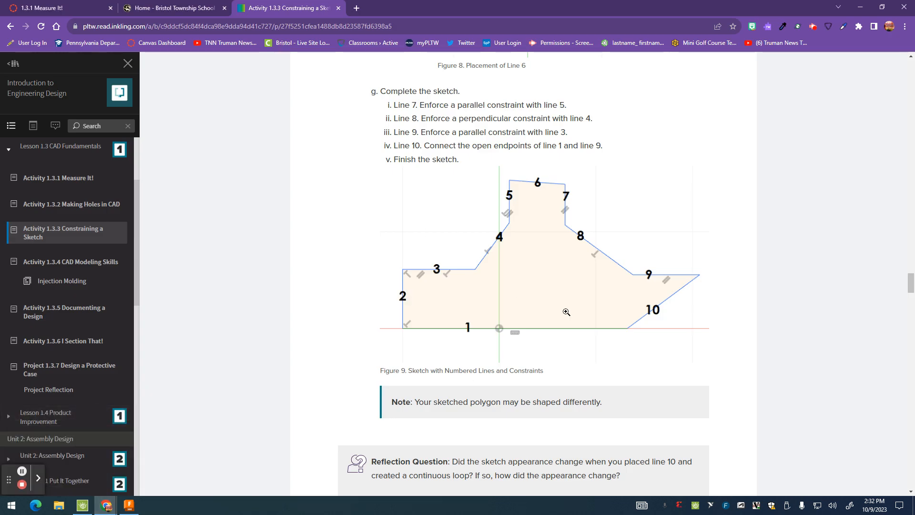
scroll(567, 311, "down", 15)
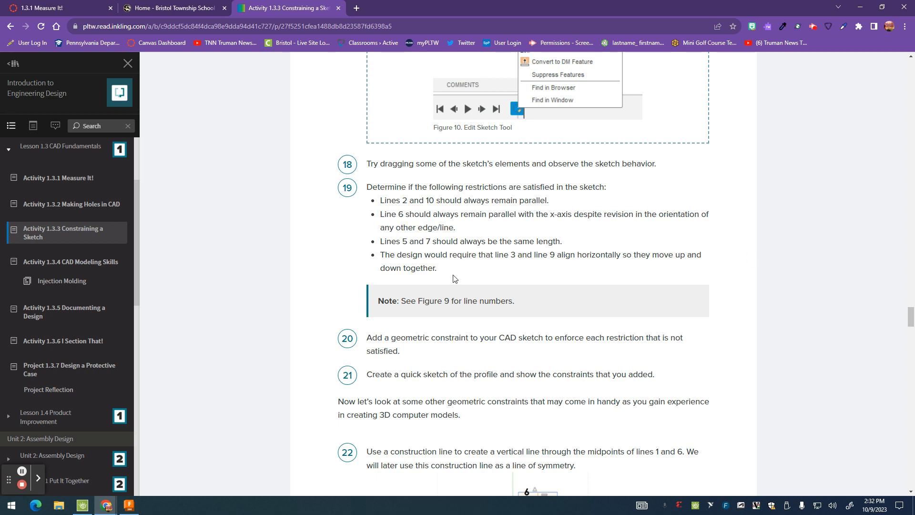
scroll(535, 268, "up", 13)
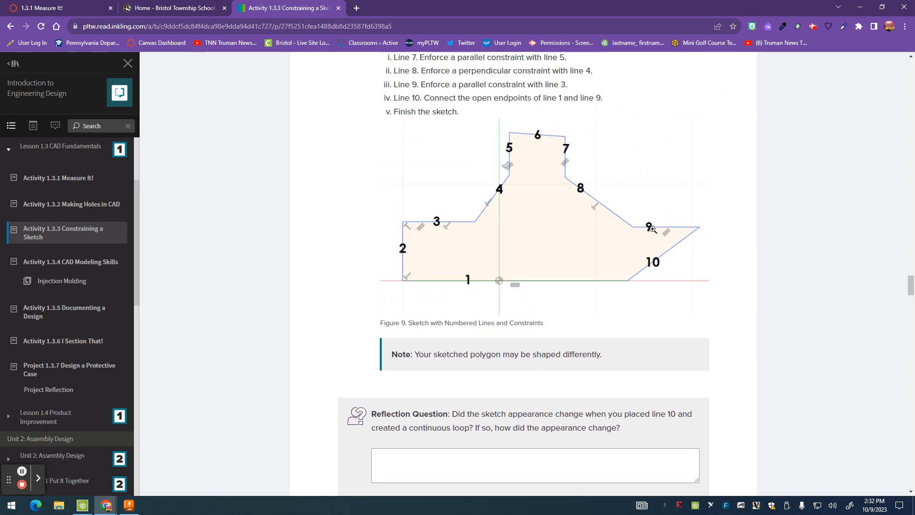
left_click(129, 505)
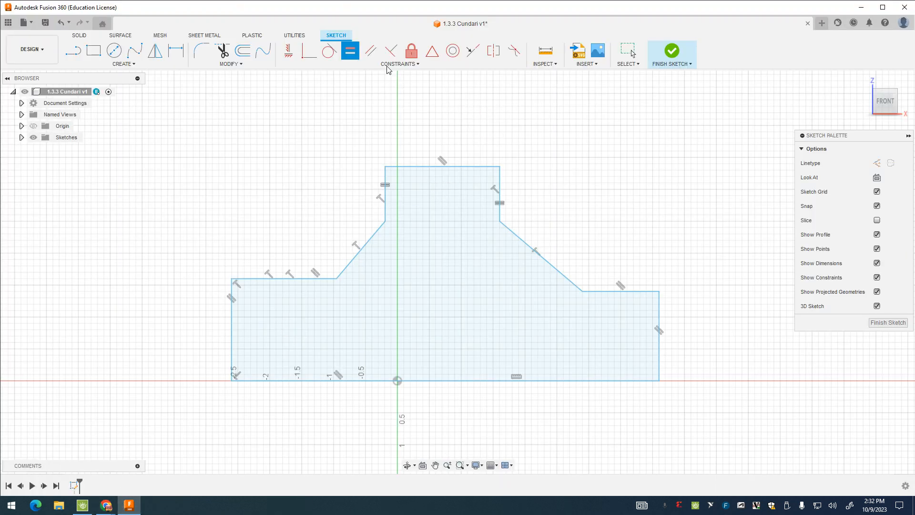
left_click(471, 55)
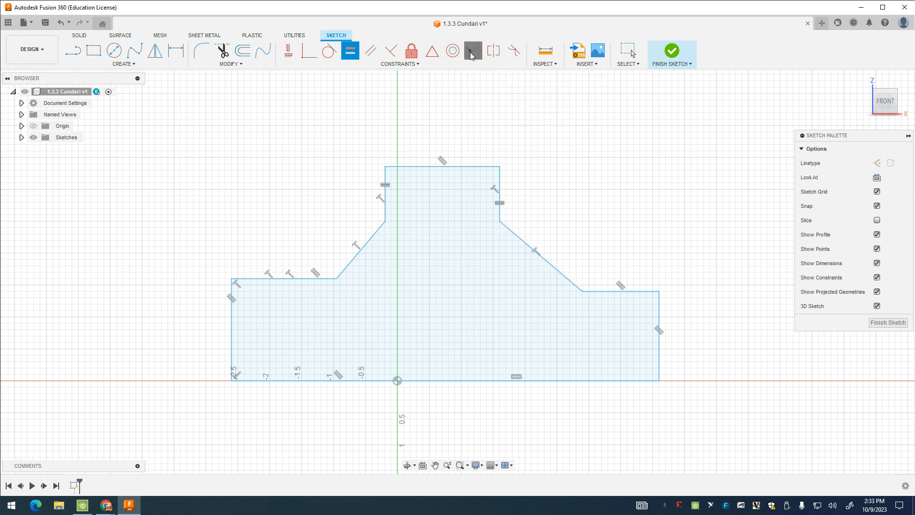
left_click(615, 292)
left_click(302, 280)
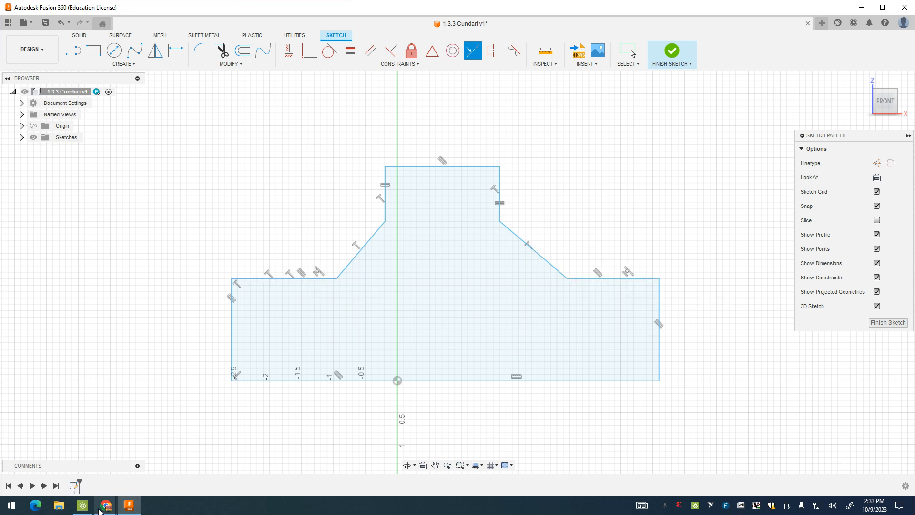
- In the Chrome activity, read steps 20 to 22 and examine the construction line placement in Figure 11
mouse_move(104, 507)
left_click(58, 465)
scroll(528, 343, "down", 10)
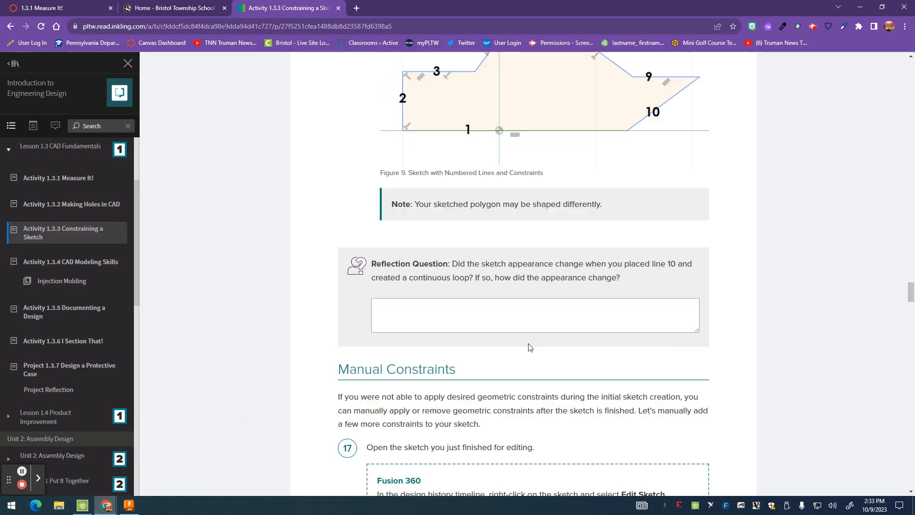
scroll(529, 343, "down", 5)
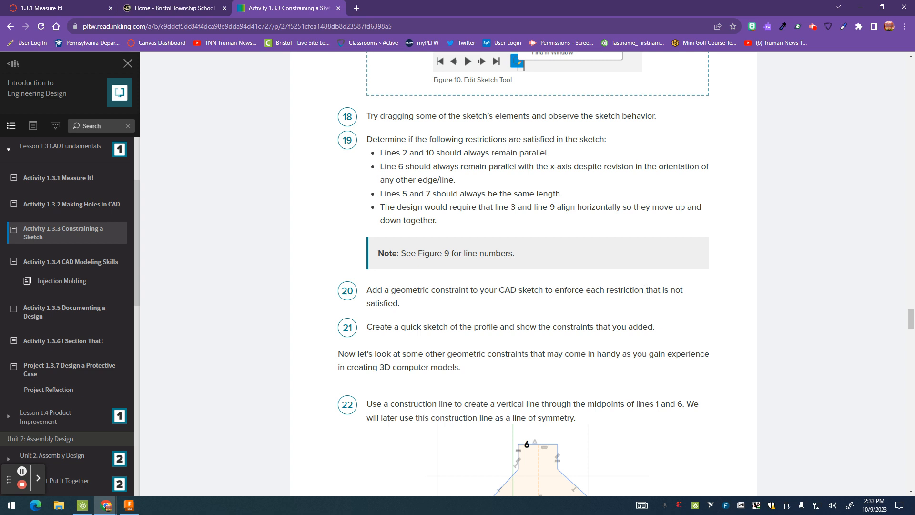
scroll(426, 298, "down", 1)
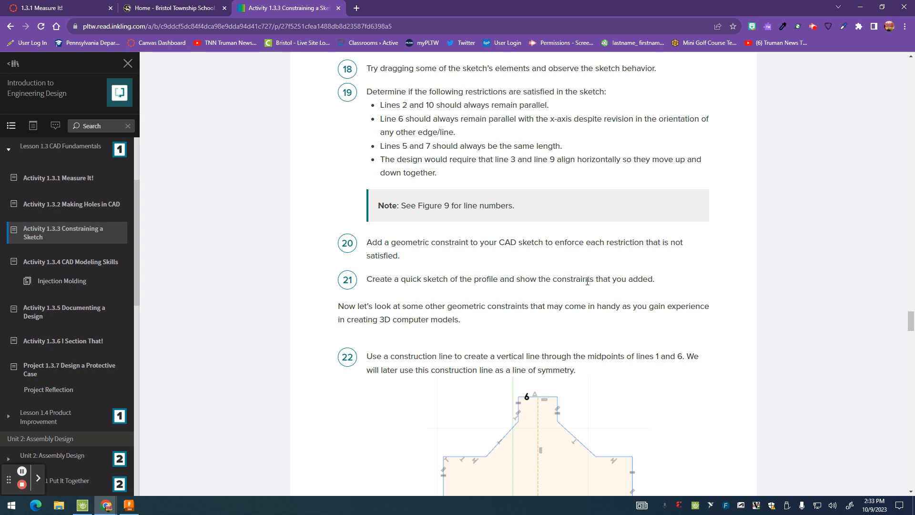
scroll(355, 263, "down", 2)
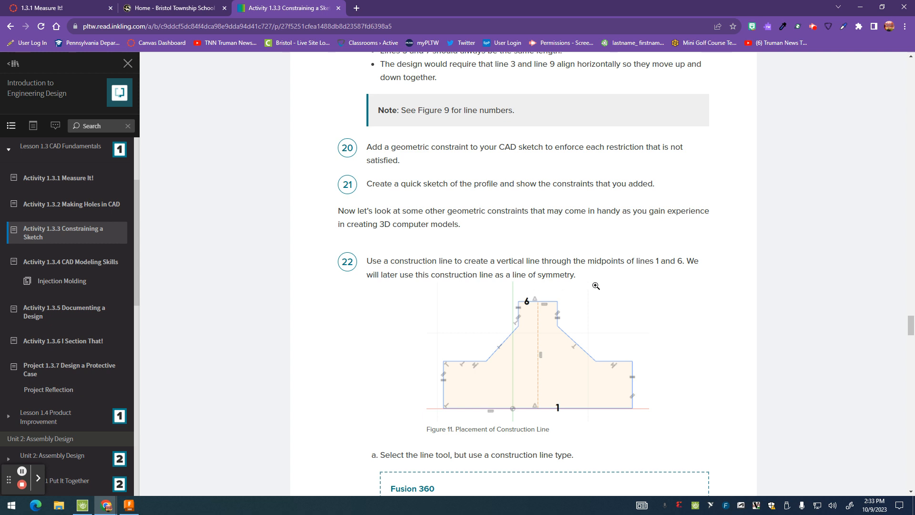
scroll(596, 285, "down", 3)
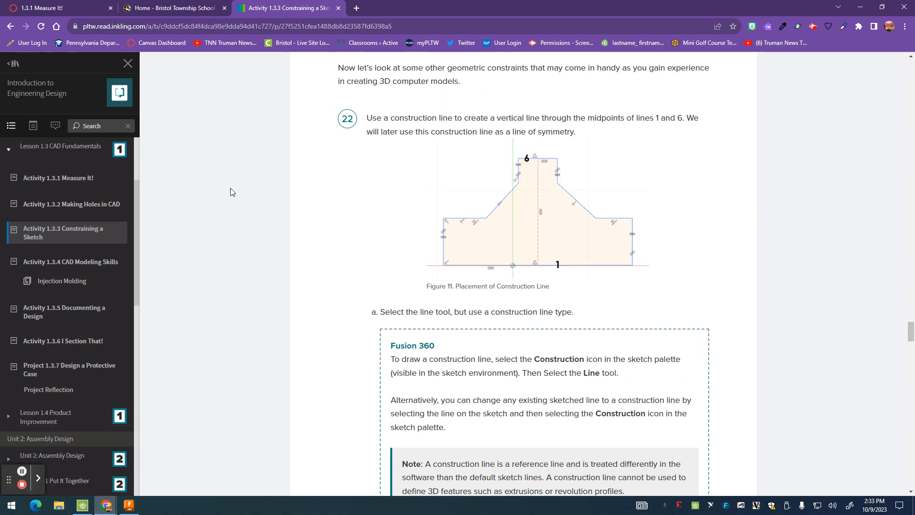
- In the Fusion 360 sketch, draw a construction line from the midpoint of top line 6 to the midpoint of base line 1
left_click(129, 506)
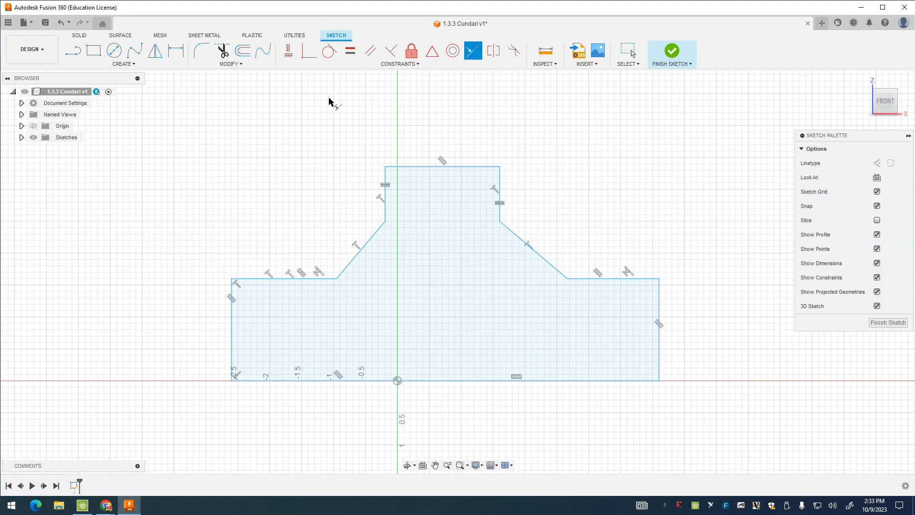
left_click(75, 52)
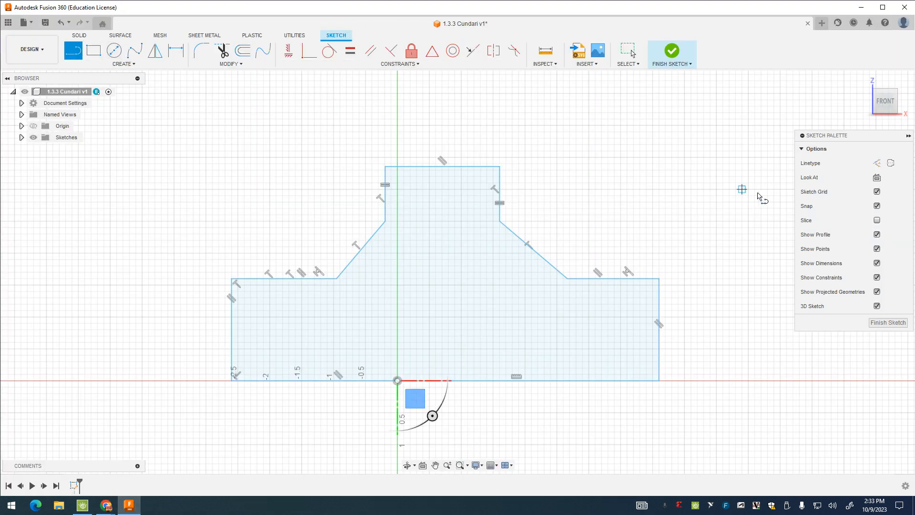
left_click(878, 163)
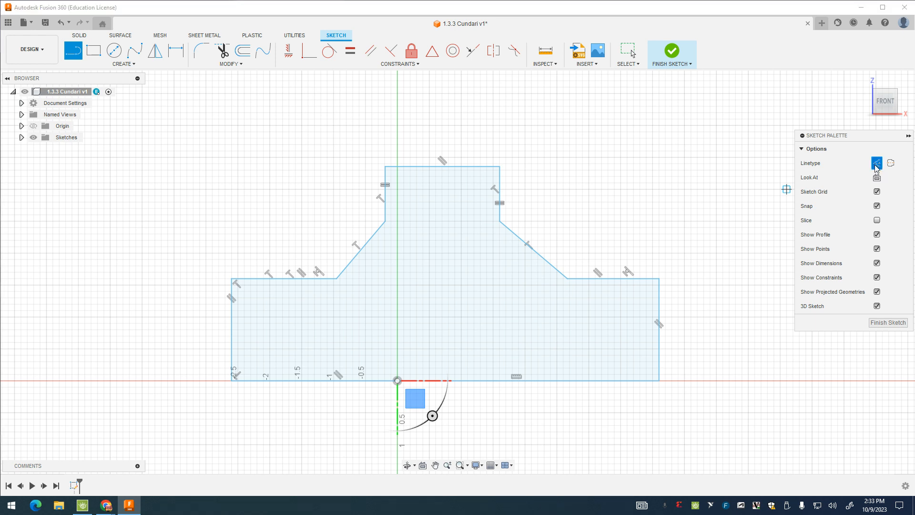
left_click(442, 167)
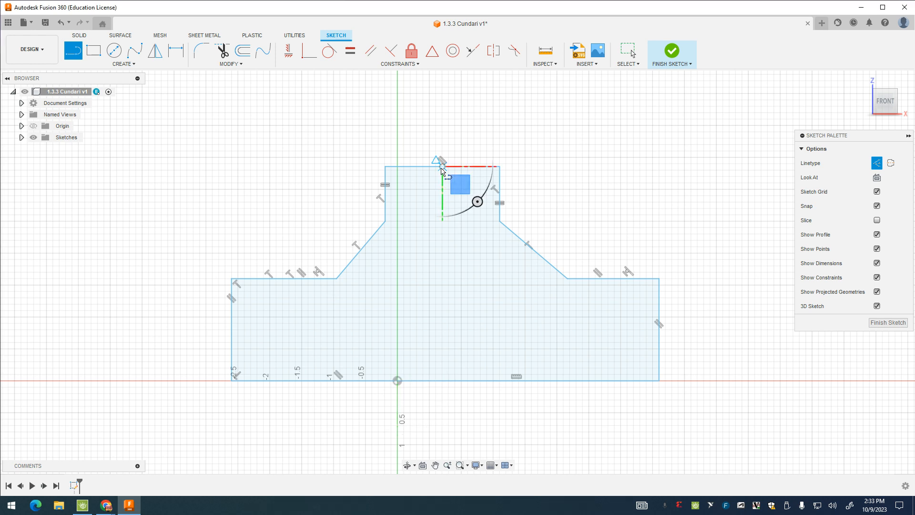
left_click(447, 383)
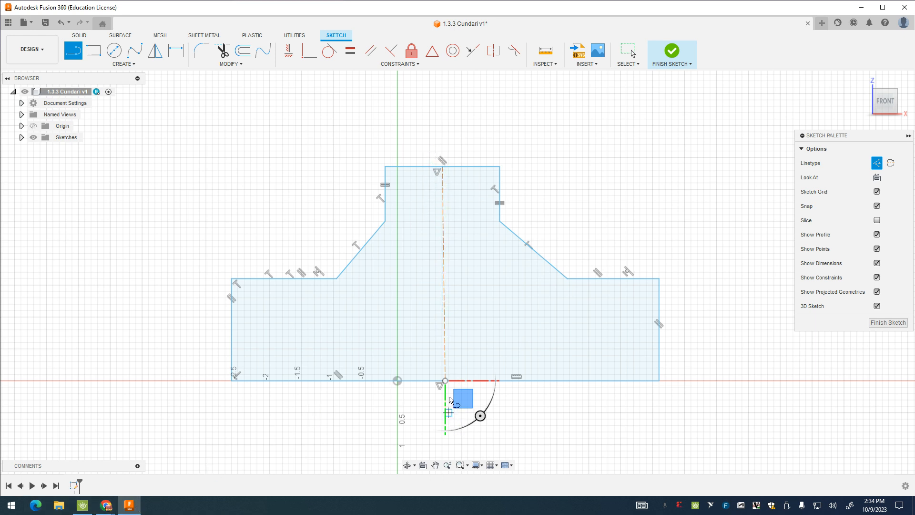
- Read step 23 in Chrome, and in Fusion 360 add a coincident constraint between the midpoint of line 1 and the origin
left_click(105, 504)
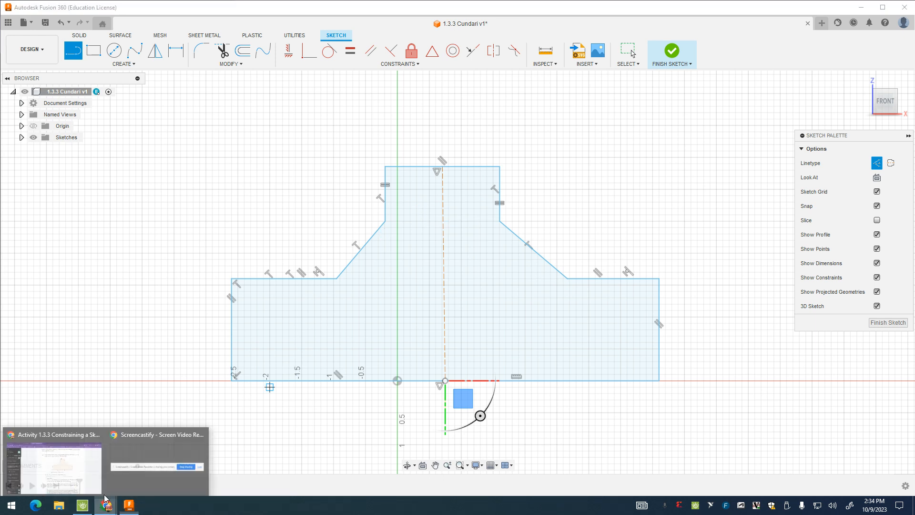
left_click(63, 464)
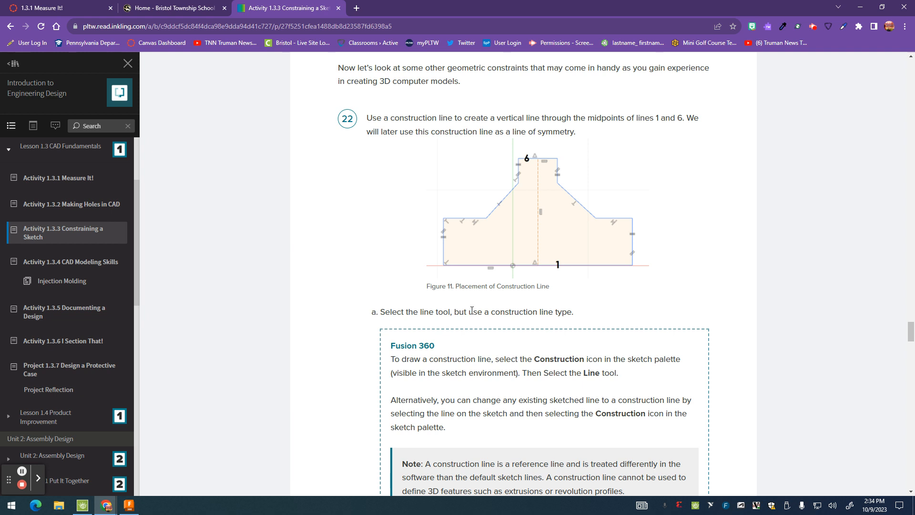
scroll(563, 315, "down", 6)
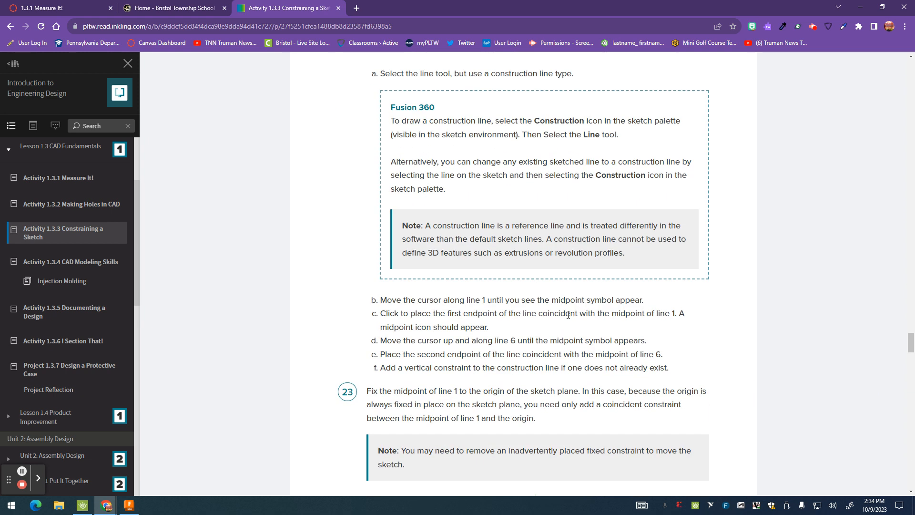
scroll(501, 265, "down", 3)
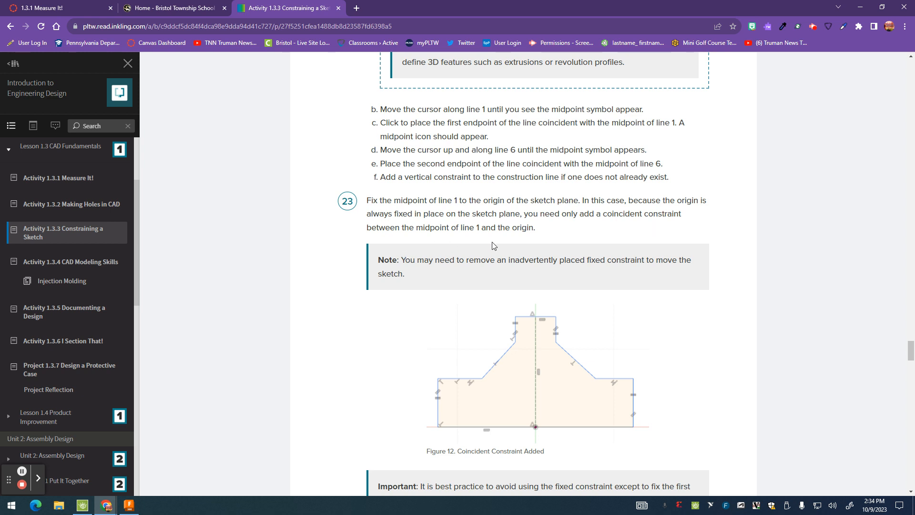
left_click(129, 505)
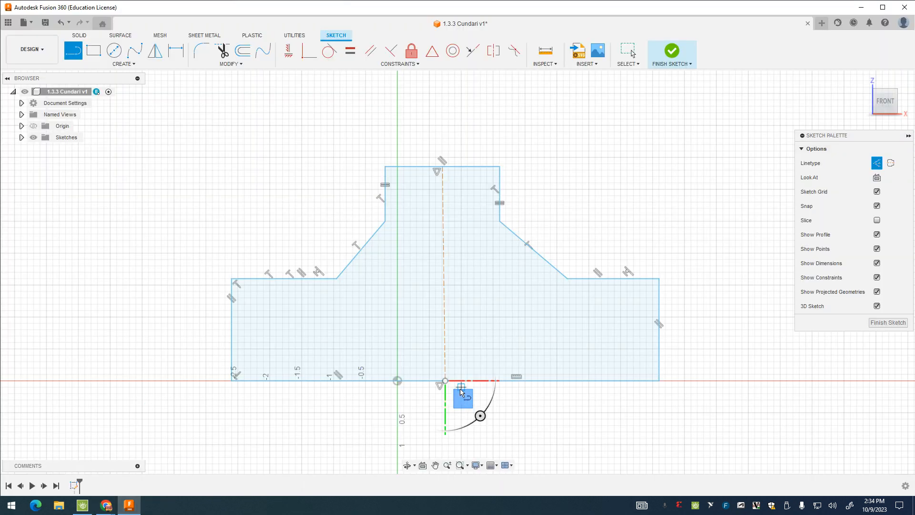
left_click(307, 54)
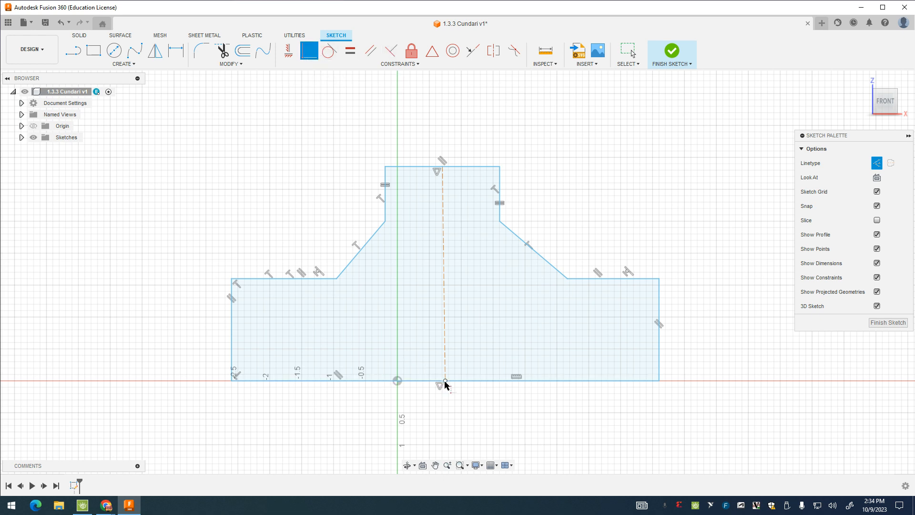
left_click(446, 382)
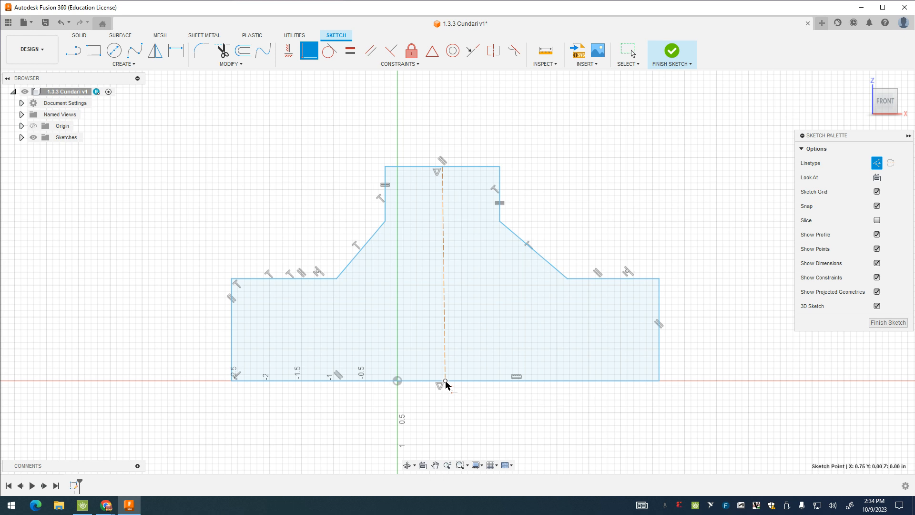
left_click(397, 381)
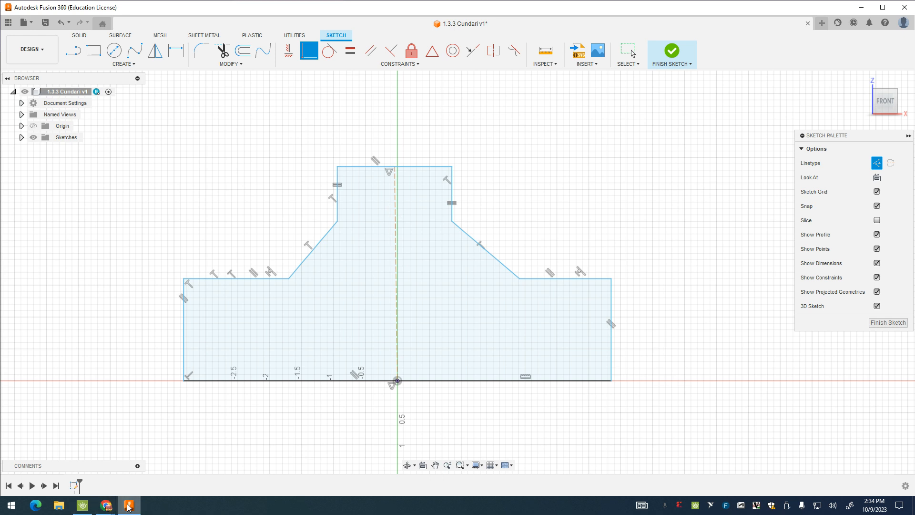
- In the Chrome activity, review steps 22 to 24, checking the construction line requirements and the placement in Figures 11 and 12
mouse_move(106, 506)
left_click(57, 486)
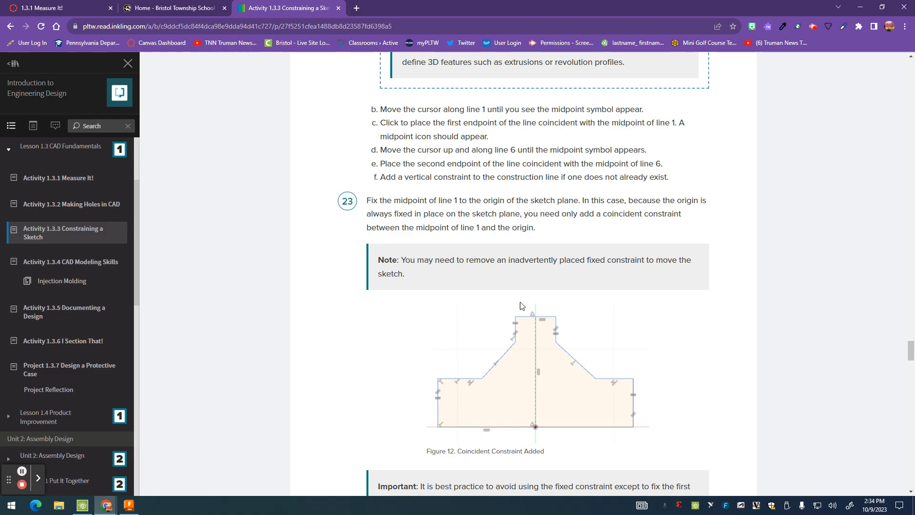
scroll(550, 312, "down", 3)
scroll(551, 312, "down", 5)
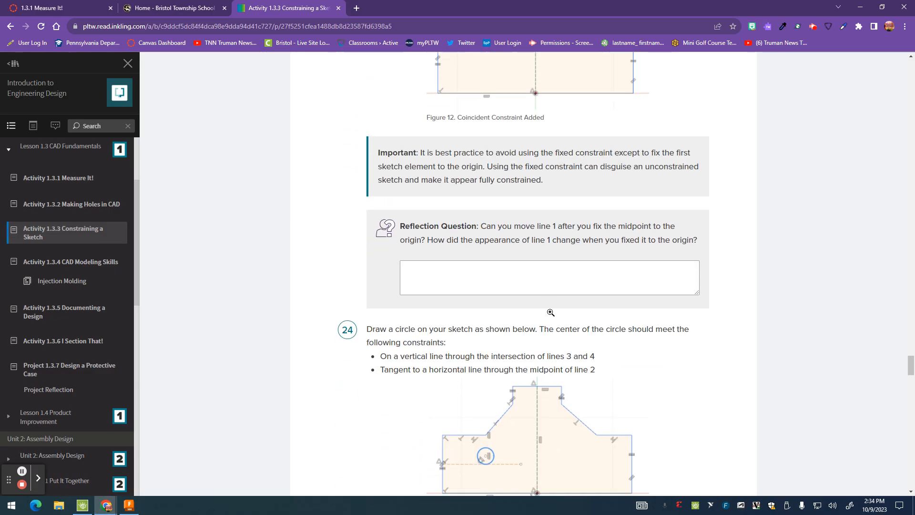
scroll(396, 257, "up", 12)
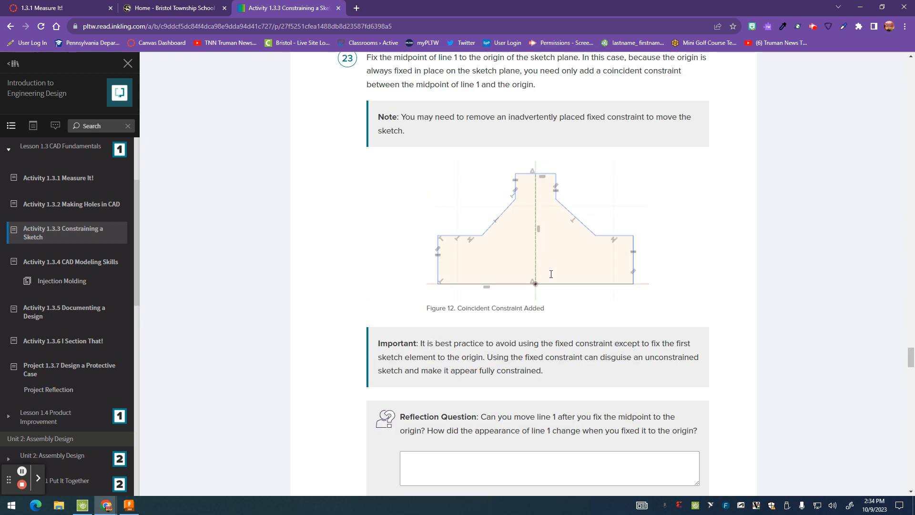
scroll(392, 257, "down", 2)
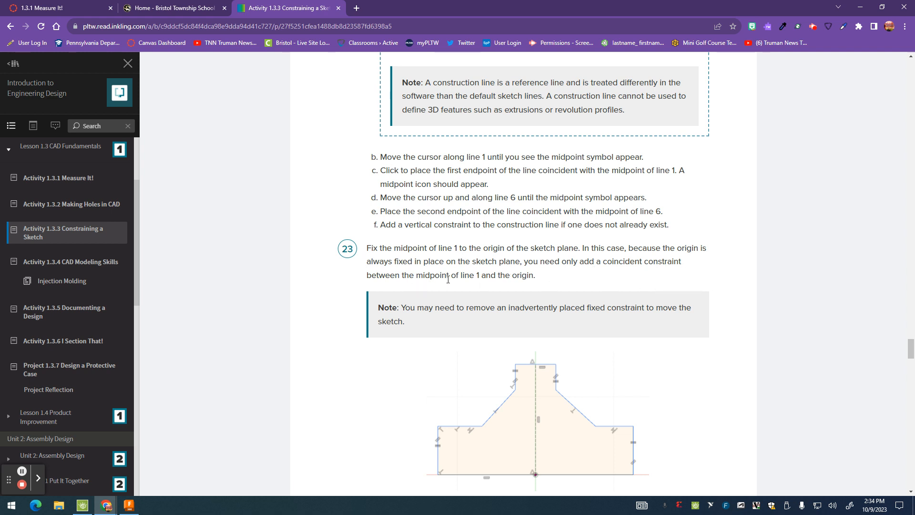
scroll(612, 313, "down", 2)
scroll(613, 310, "up", 9)
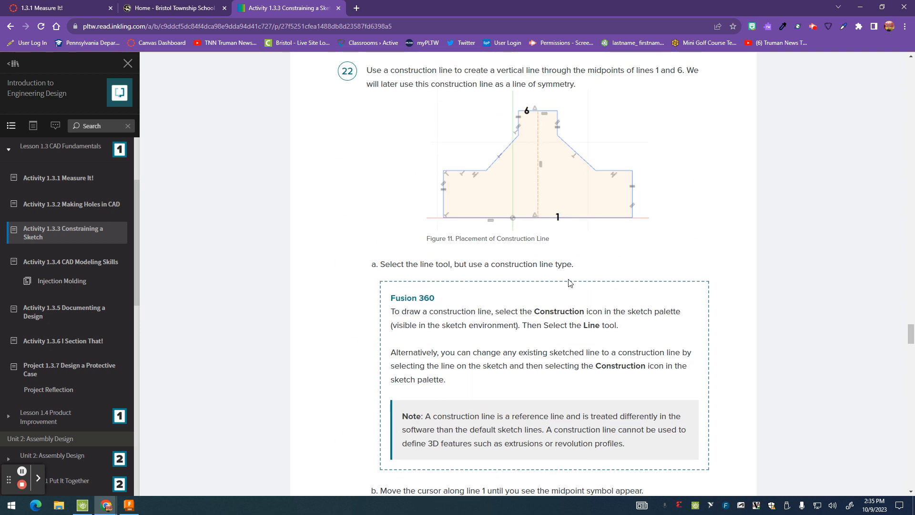
scroll(570, 282, "up", 2)
scroll(569, 278, "down", 1)
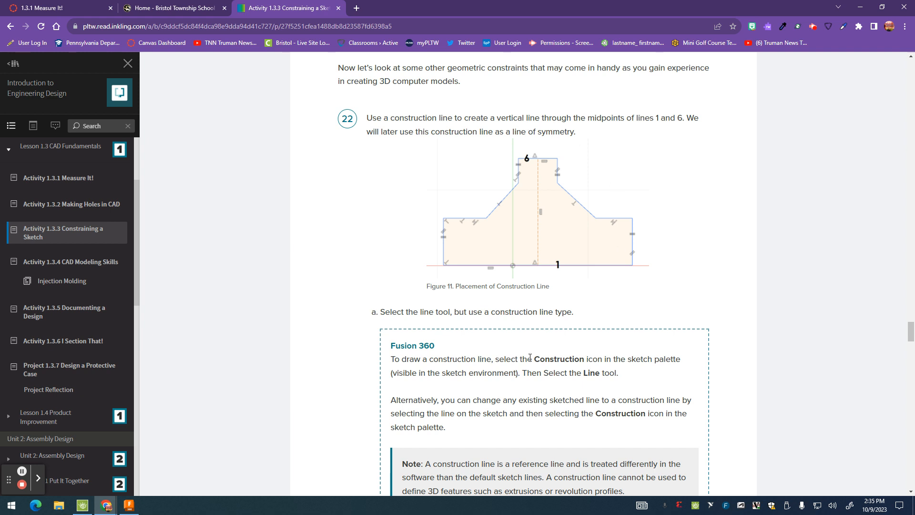
scroll(529, 348, "down", 7)
scroll(529, 345, "up", 8)
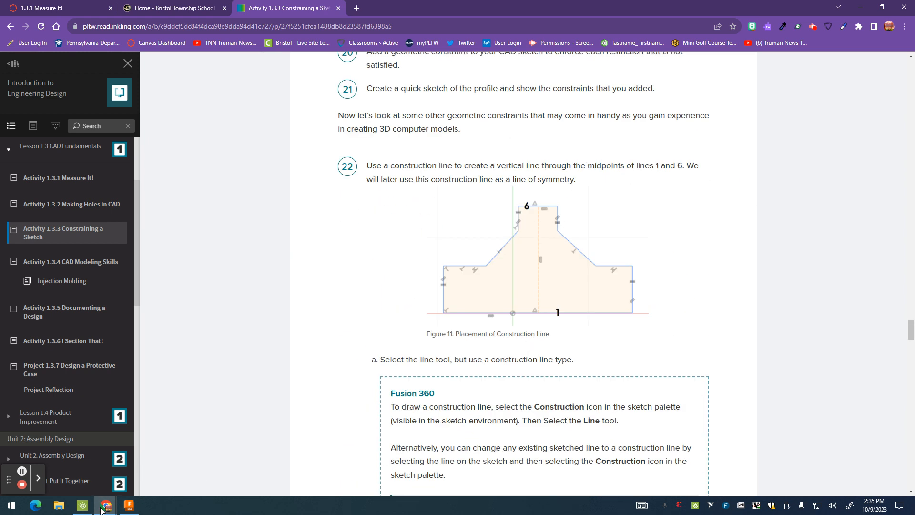
- In the Fusion 360 sketch, add a vertical constraint to the construction line joining lines 1 and 6
left_click(129, 504)
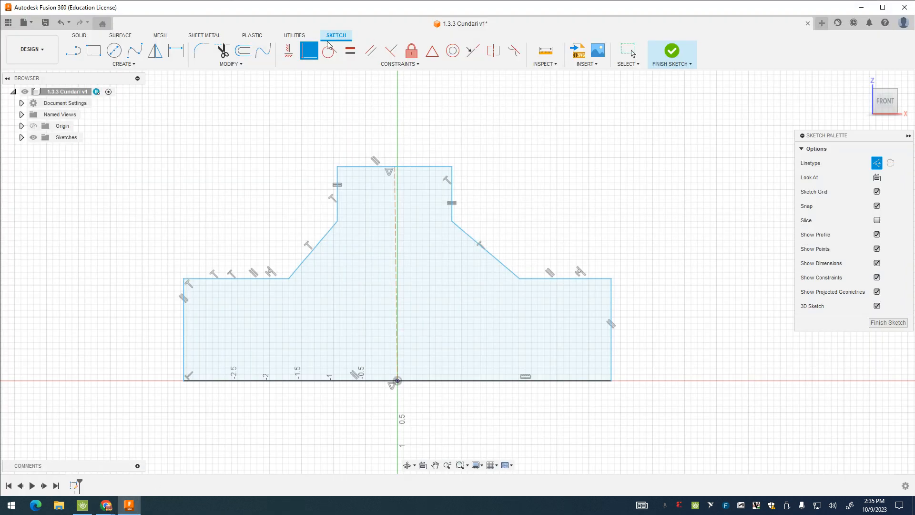
left_click(289, 53)
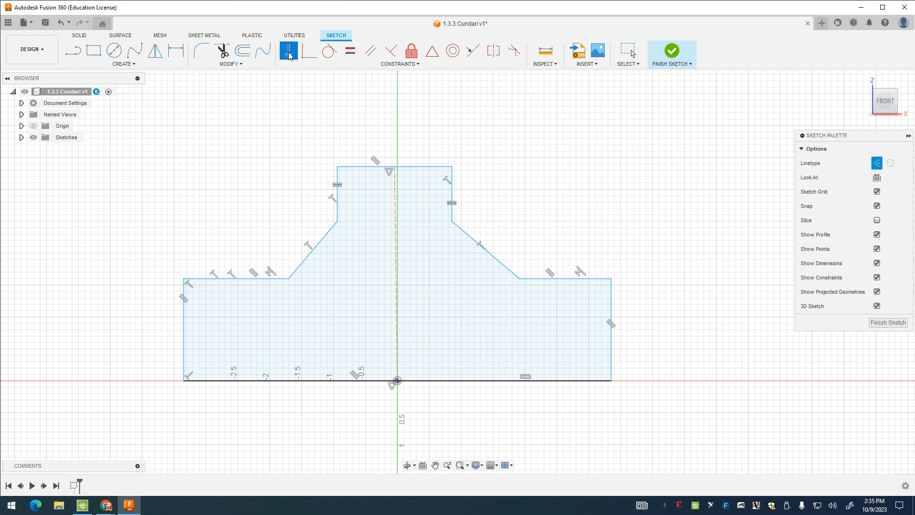
left_click(396, 276)
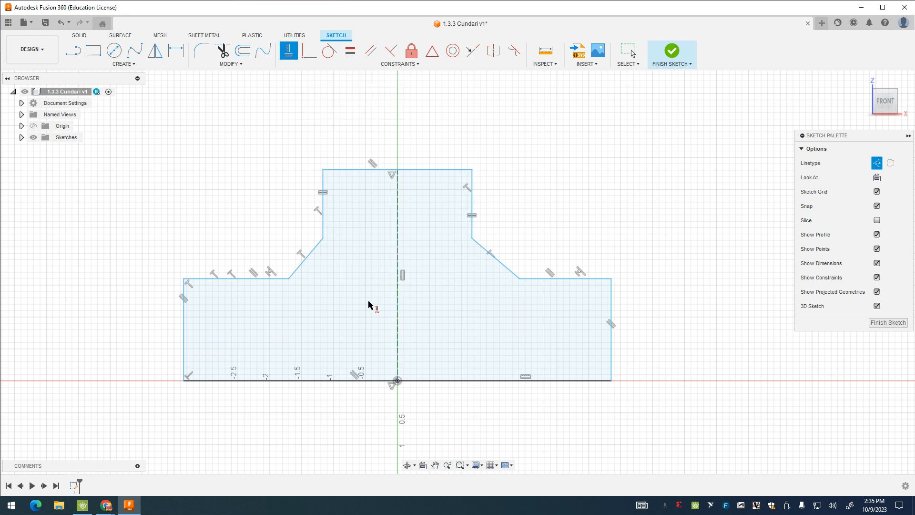
- In the Chrome activity, read step 24 and examine the circle and construction line placement in Figure 13
mouse_move(106, 505)
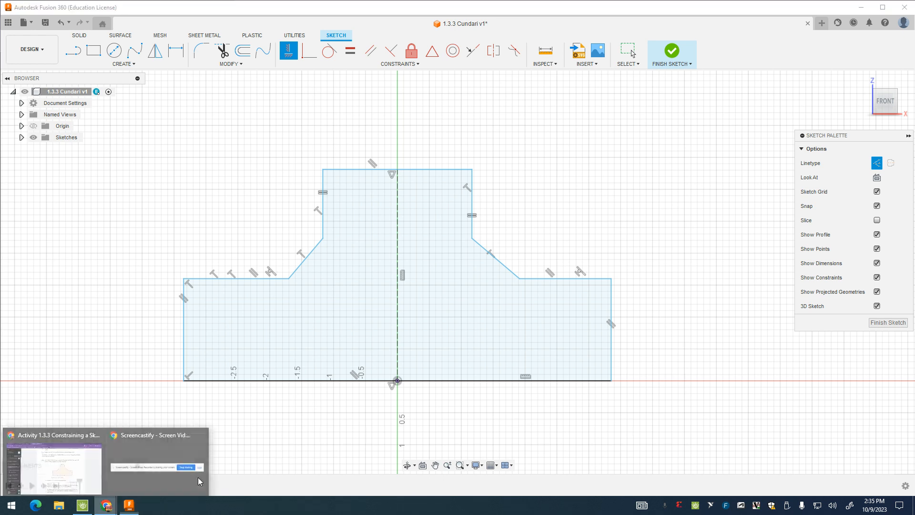
left_click(100, 452)
scroll(581, 398, "down", 15)
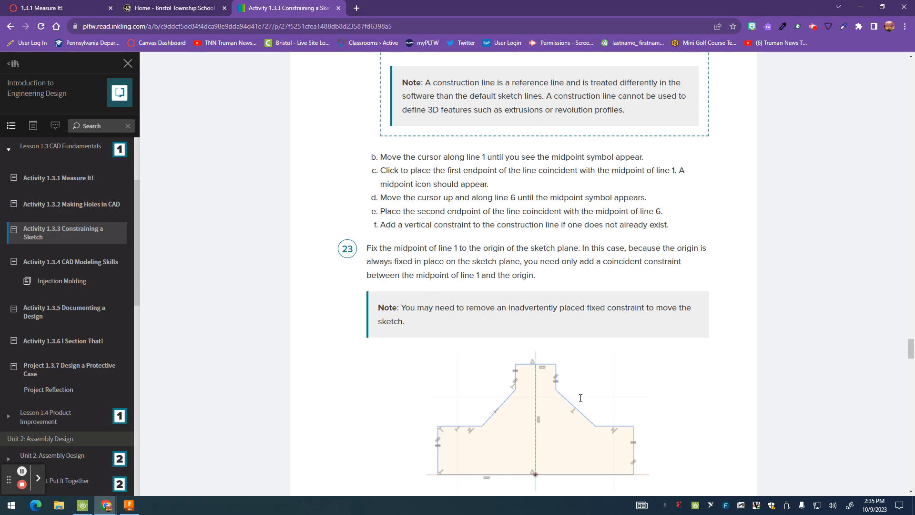
scroll(580, 398, "down", 7)
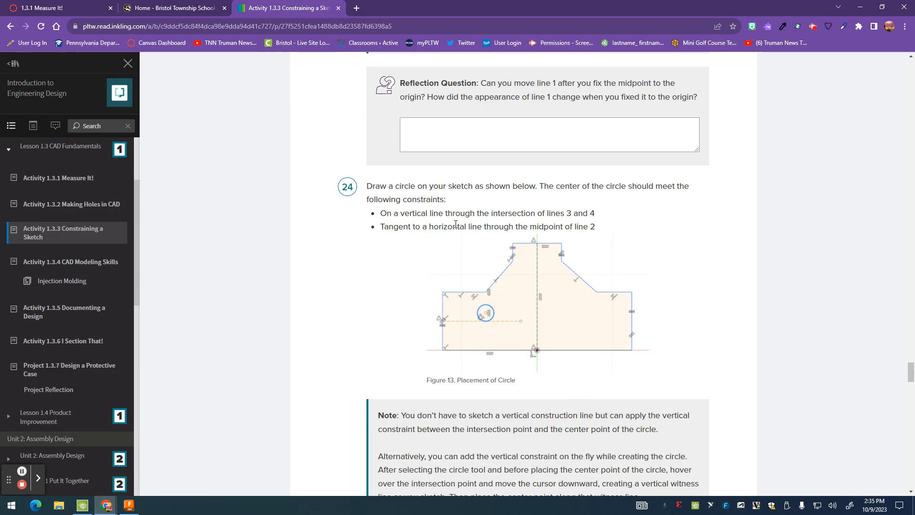
scroll(486, 315, "up", 5)
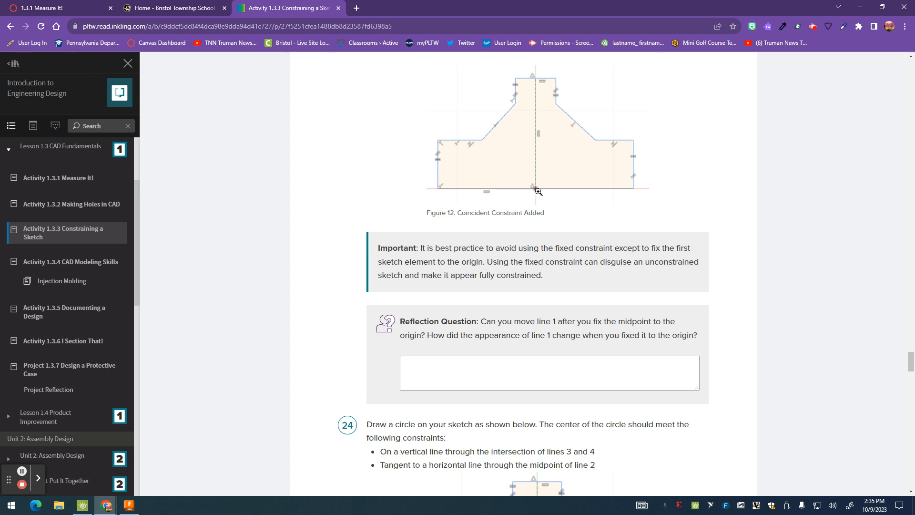
scroll(583, 253, "down", 3)
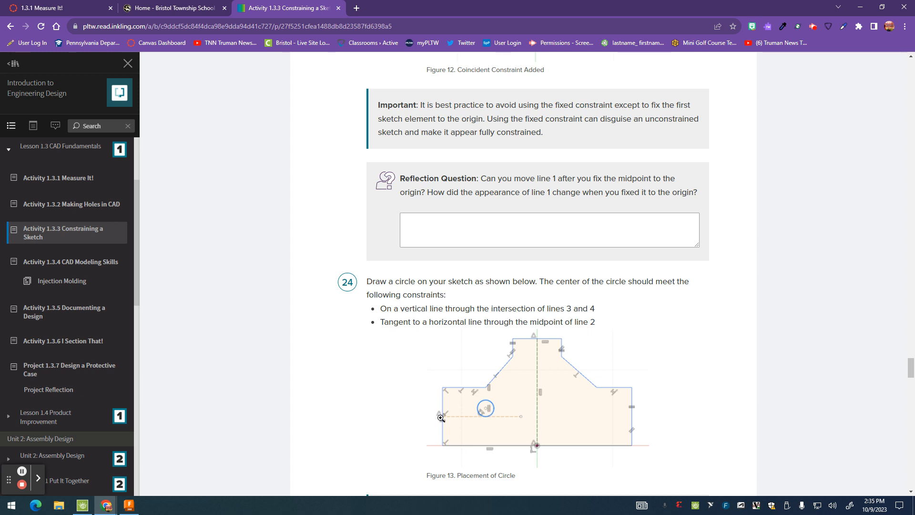
- In Fusion 360, draw a horizontal construction line from the midpoint of line 2 into the profile and turn construction linetype off
left_click(129, 504)
left_click(73, 50)
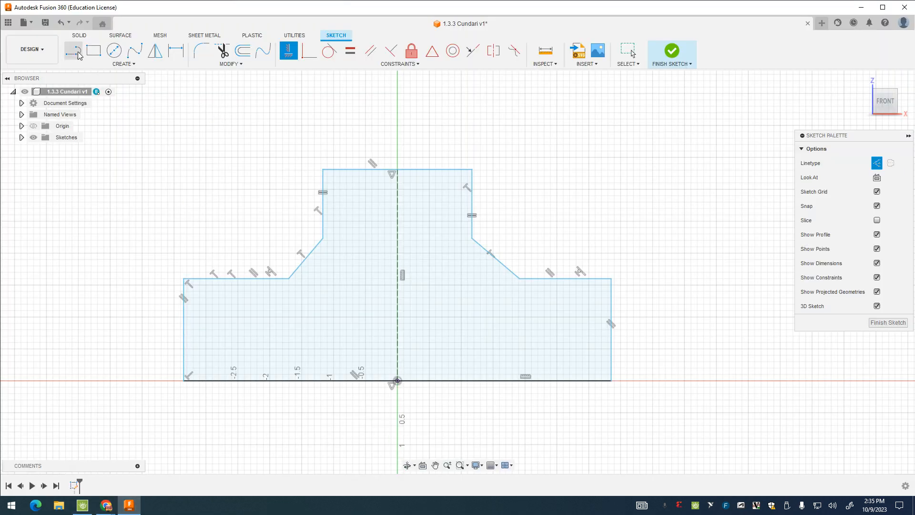
left_click(397, 381)
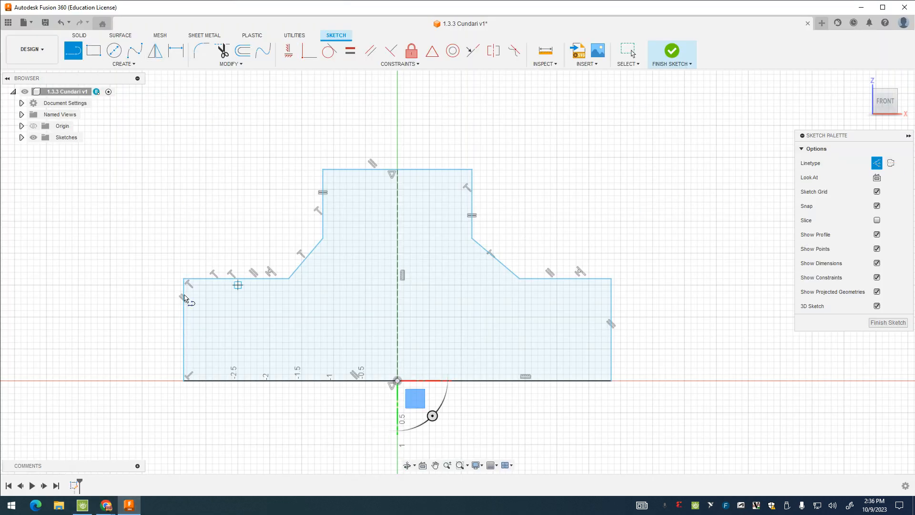
left_click(183, 329)
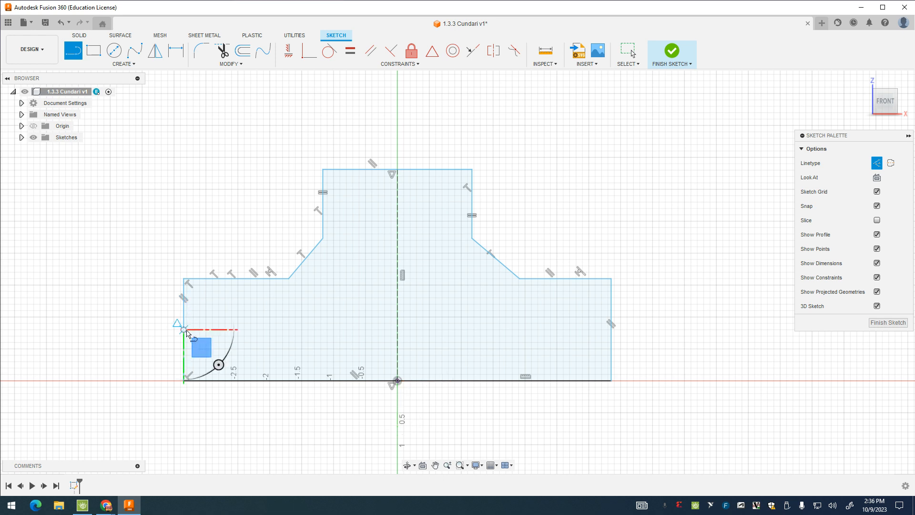
left_click(353, 330)
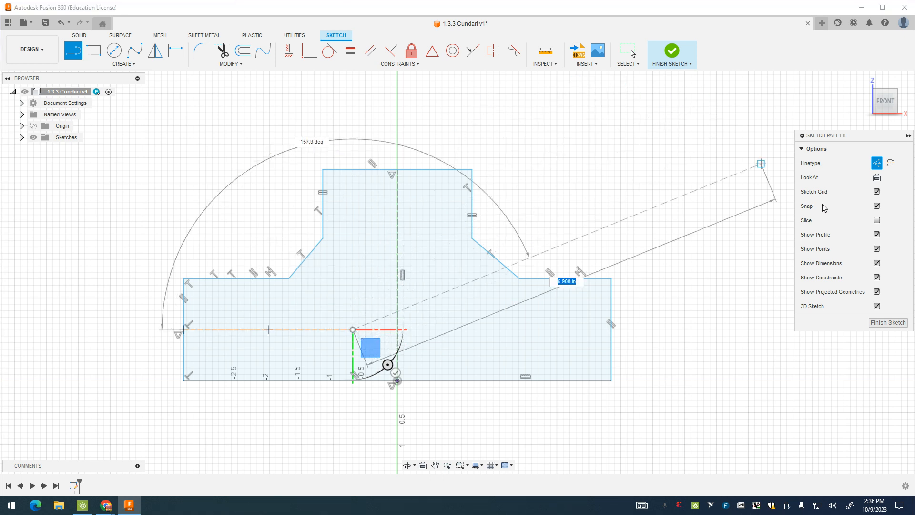
left_click(876, 164)
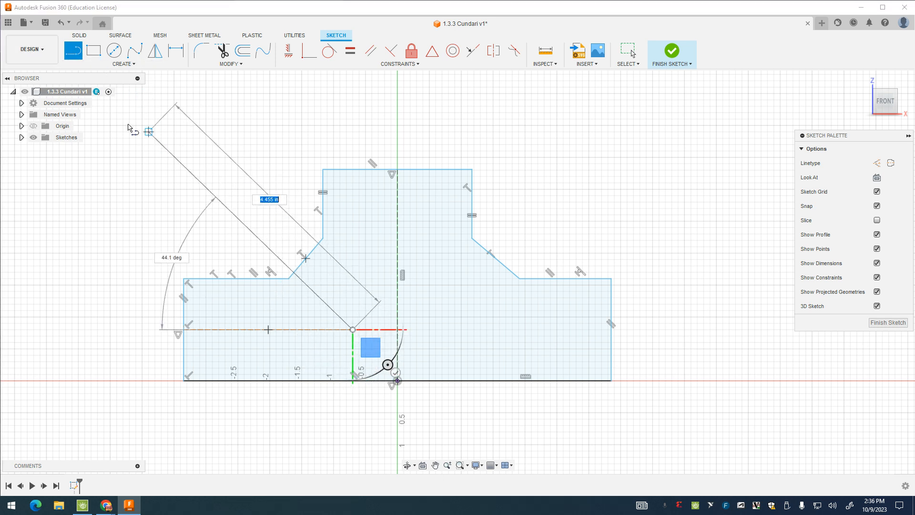
left_click(61, 22)
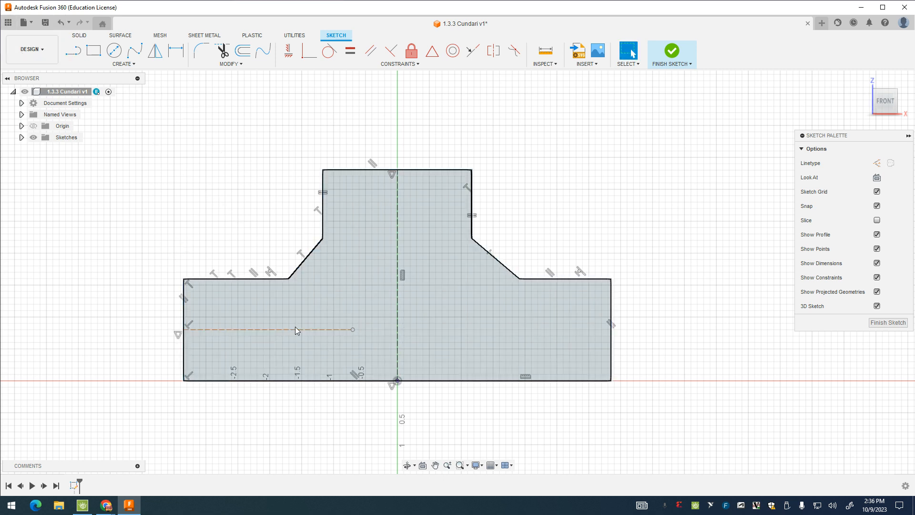
- Draw a circle above the horizontal construction line, centered directly below the intersection of lines 3 and 4
left_click(114, 50)
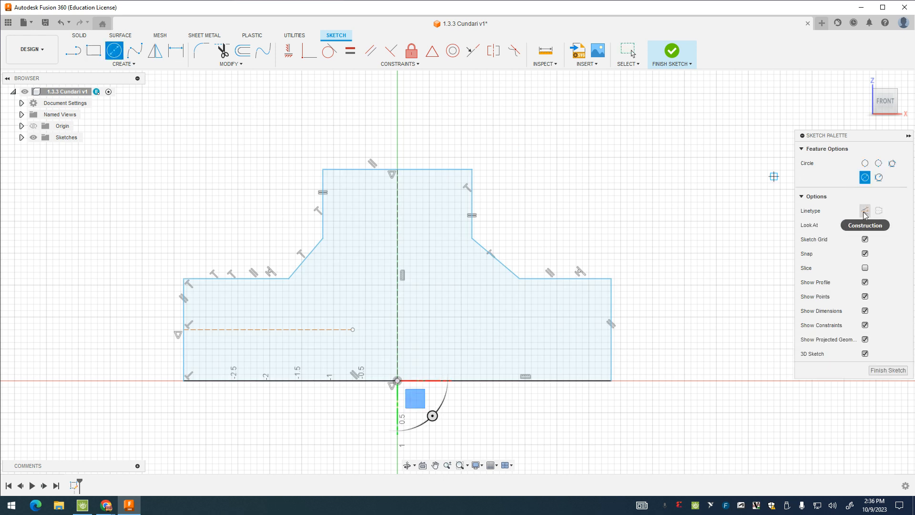
left_click(289, 304)
left_click(302, 318)
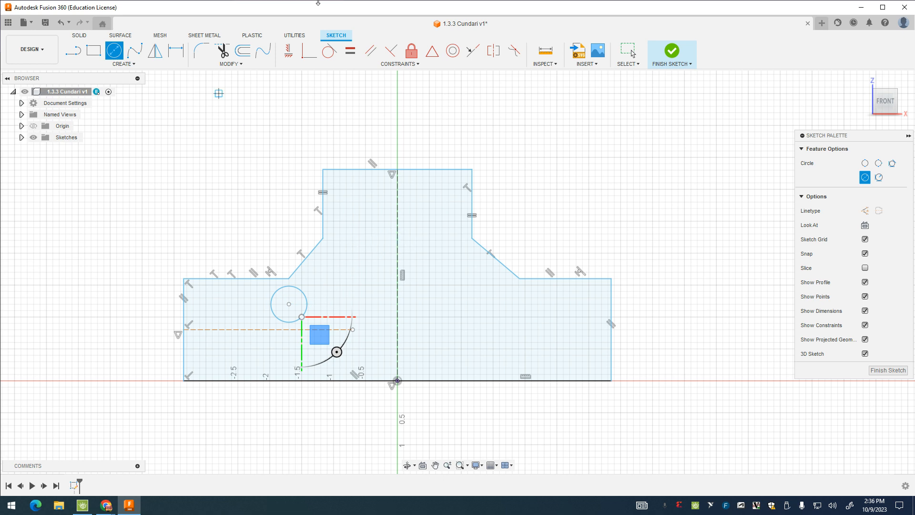
- Add a vertical constraint between the circle's center and the intersection of lines 3 and 4
left_click(288, 52)
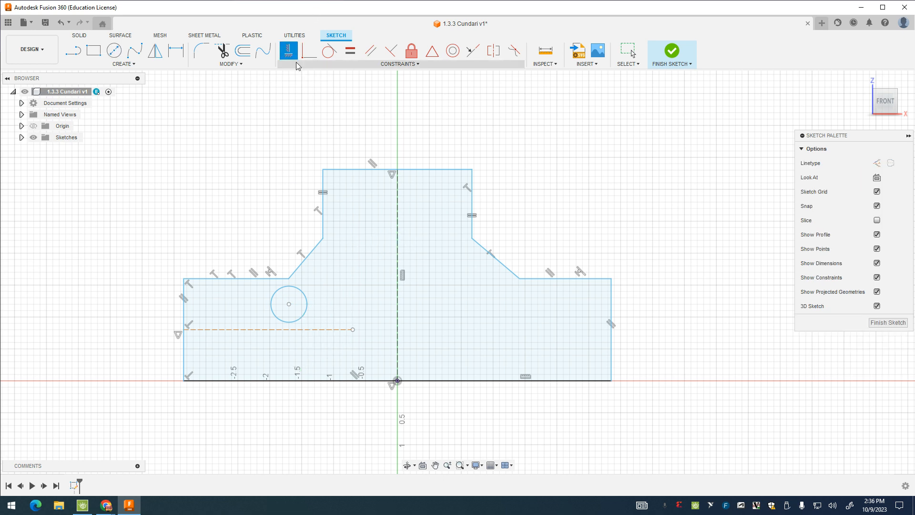
left_click(289, 304)
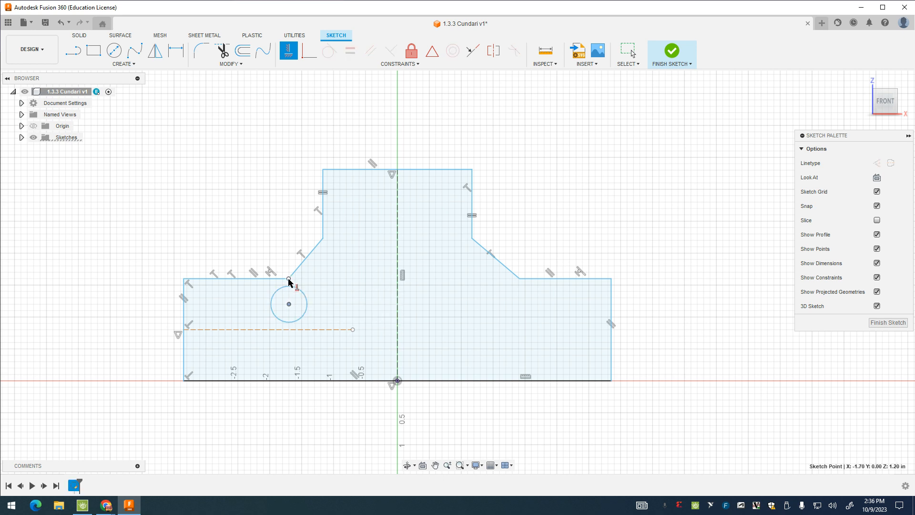
left_click(289, 280)
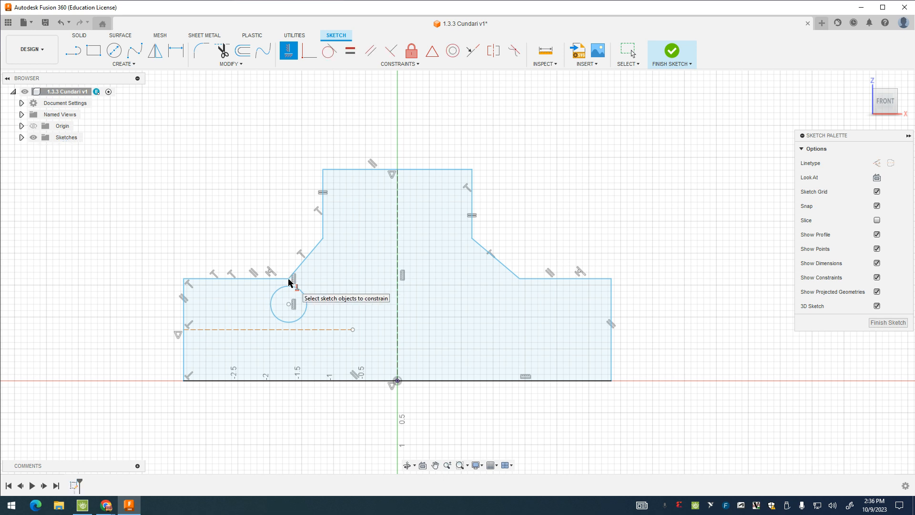
- Add a tangent constraint between the circle and the horizontal construction line
left_click(326, 52)
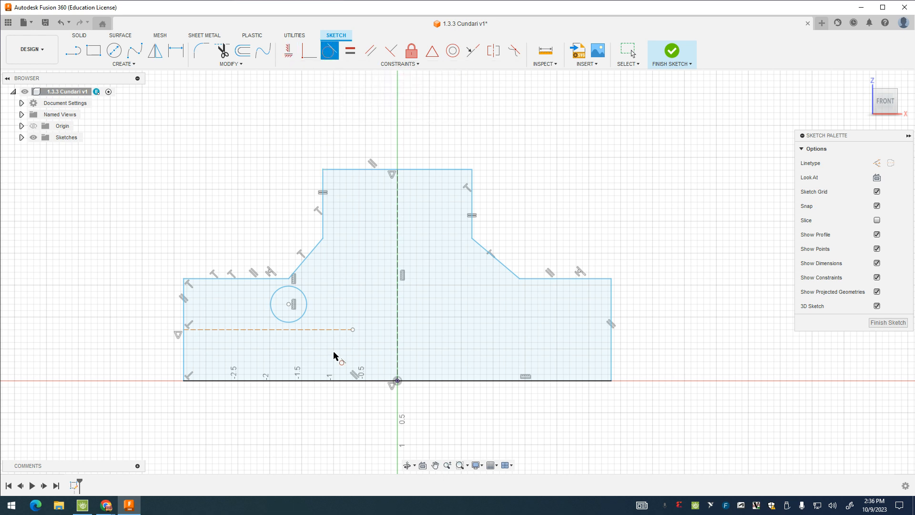
left_click(293, 322)
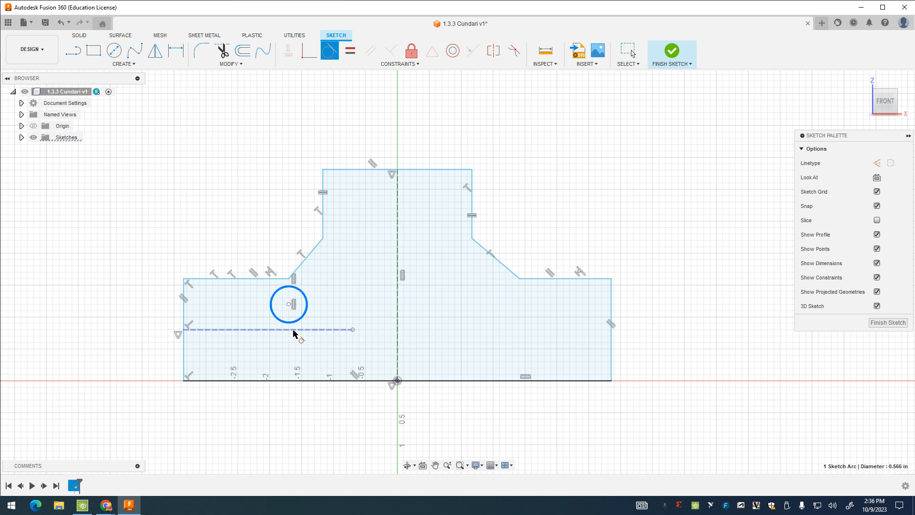
left_click(294, 330)
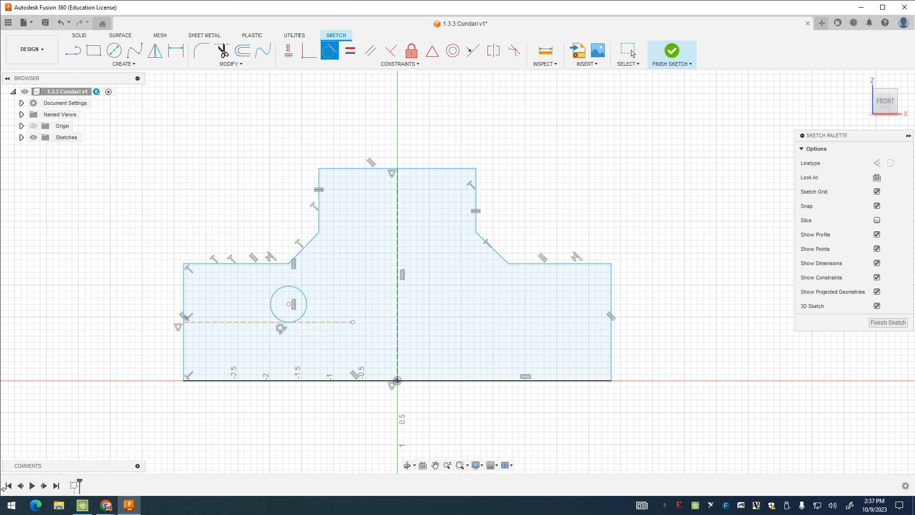
- In the Chrome activity, read step 25 on mirroring the circle across the construction line
left_click(106, 505)
left_click(53, 463)
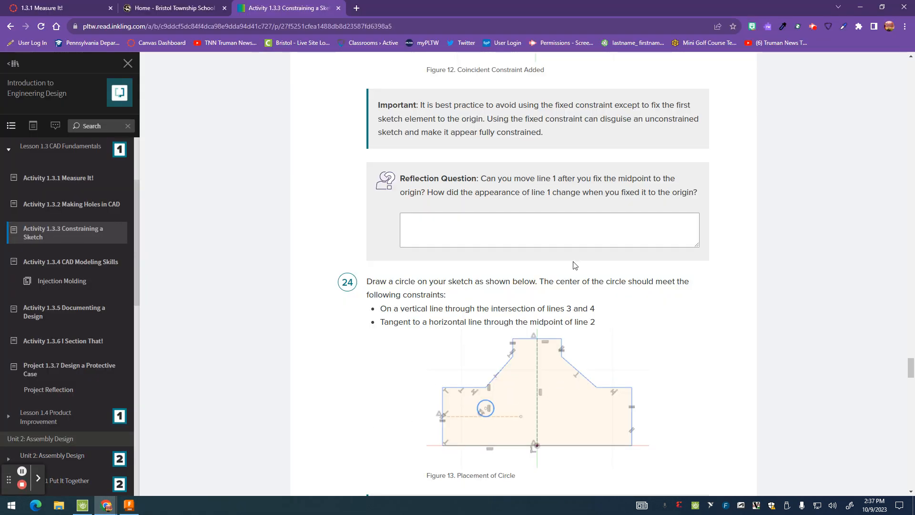
scroll(574, 342, "down", 6)
scroll(574, 342, "down", 1)
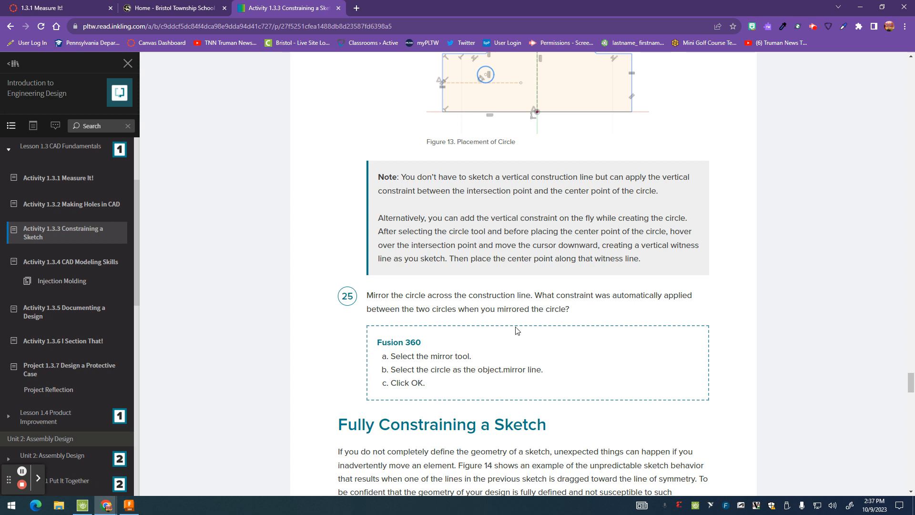
scroll(660, 324, "down", 7)
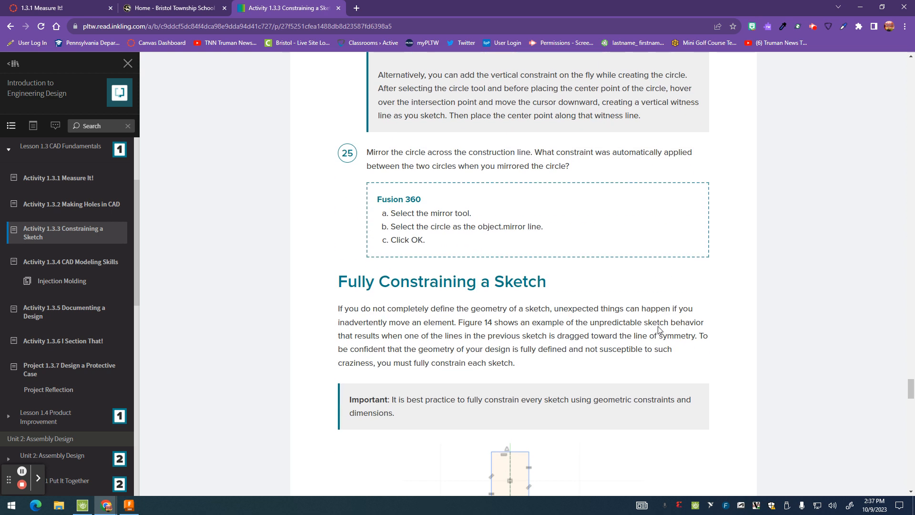
scroll(627, 305, "up", 2)
scroll(475, 292, "up", 2)
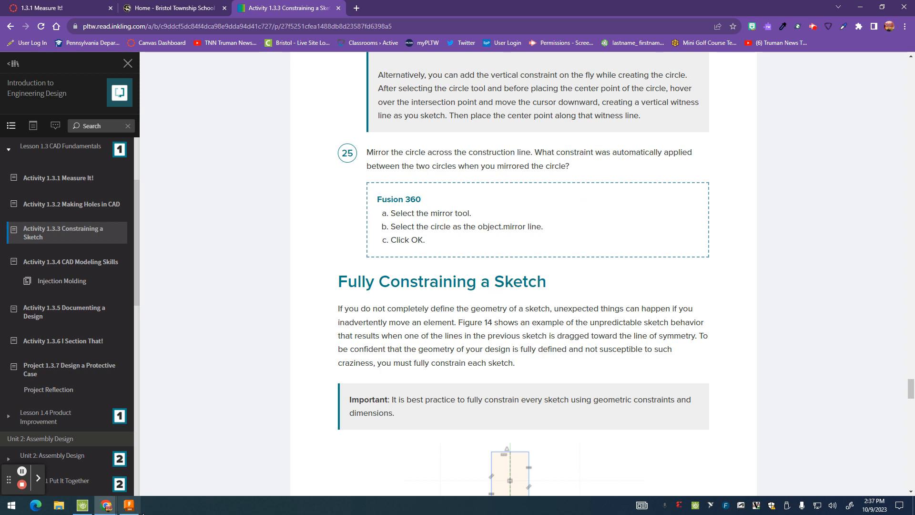
- In Fusion 360, mirror the circle across the vertical construction line
left_click(129, 505)
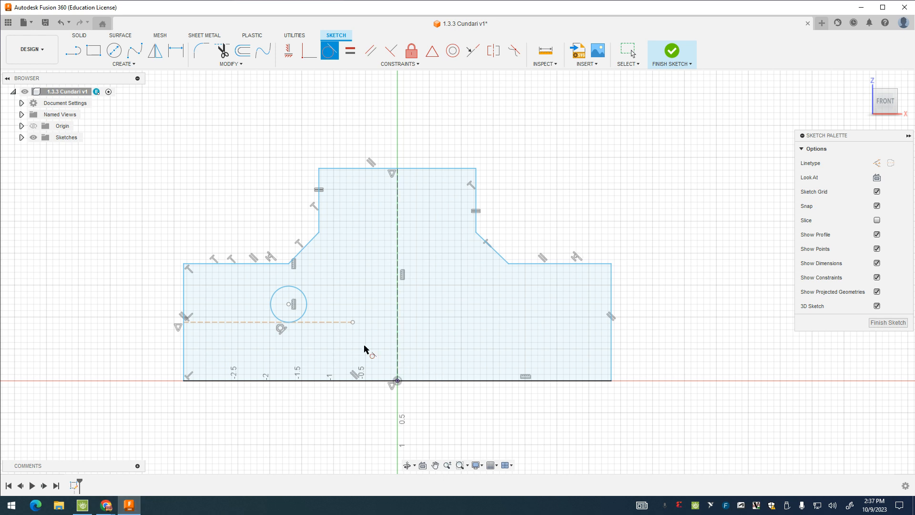
left_click(154, 51)
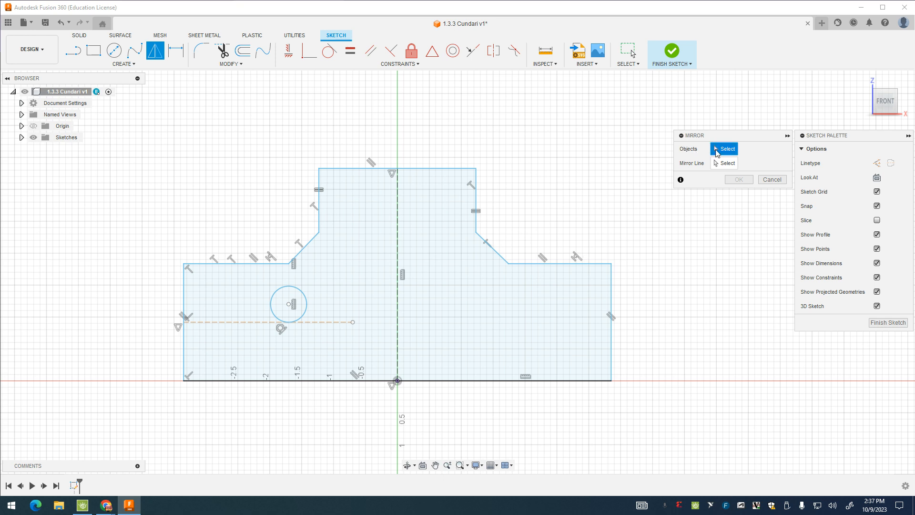
left_click(301, 317)
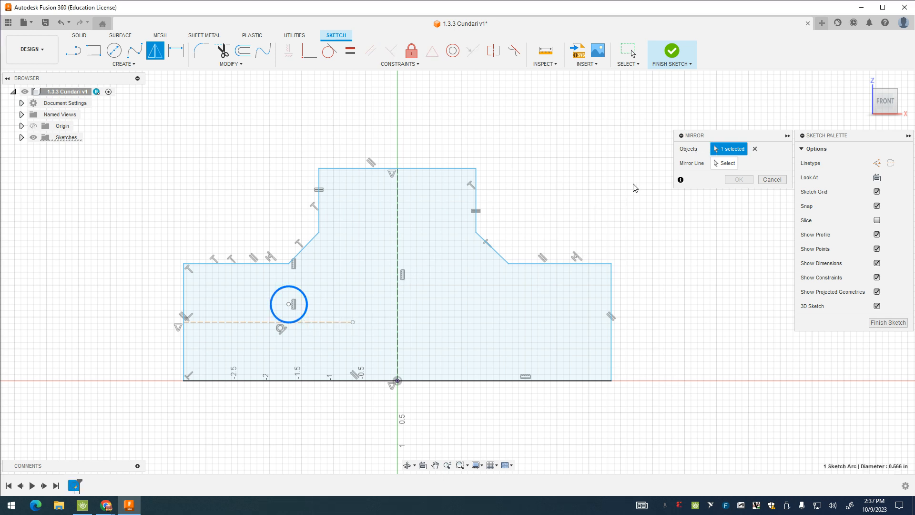
left_click(725, 163)
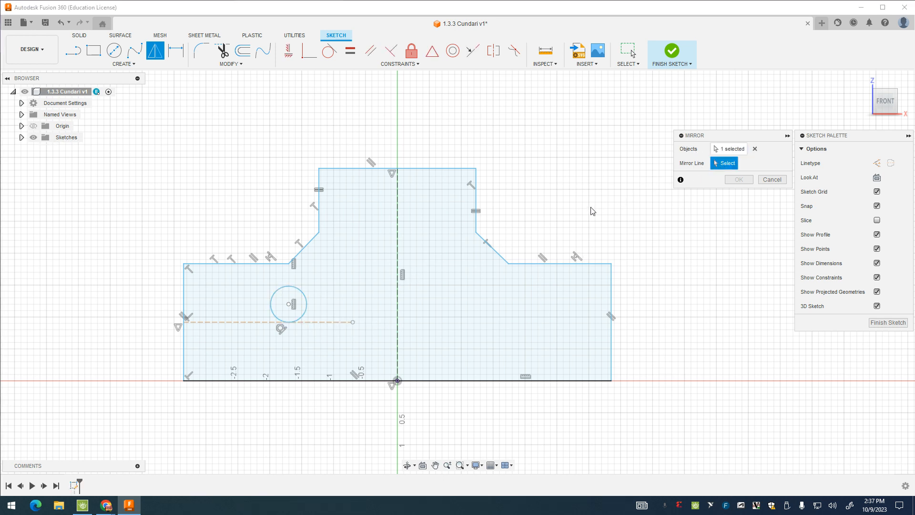
left_click(398, 300)
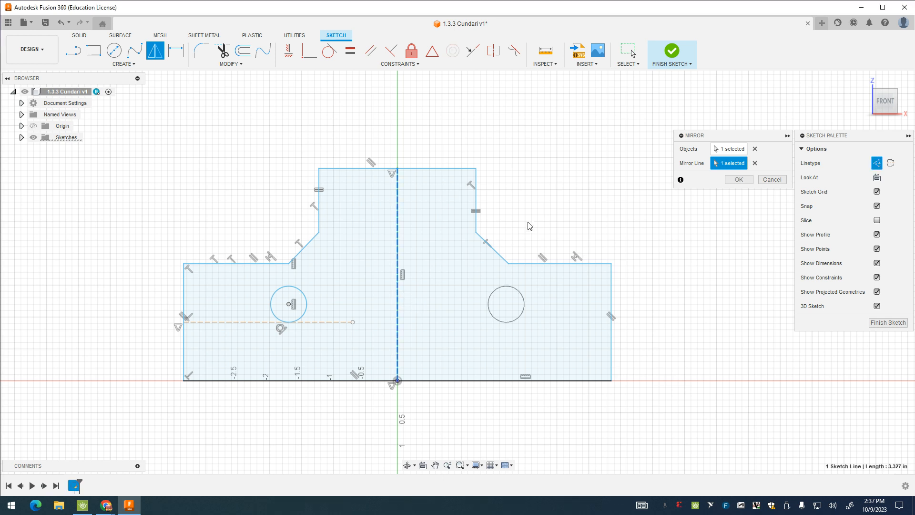
left_click(739, 180)
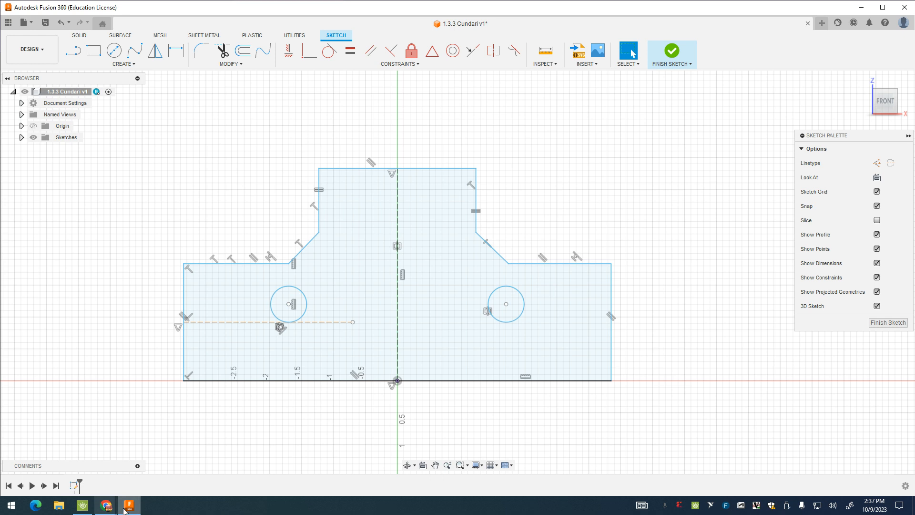
- In the Chrome activity, read step 27 and examine the dimensions required in Figure 15
mouse_move(112, 511)
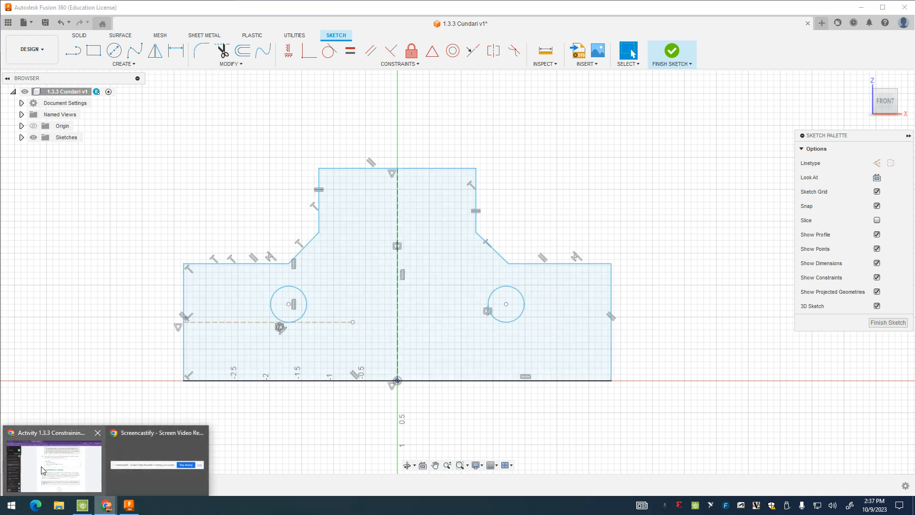
left_click(74, 457)
scroll(671, 372, "down", 3)
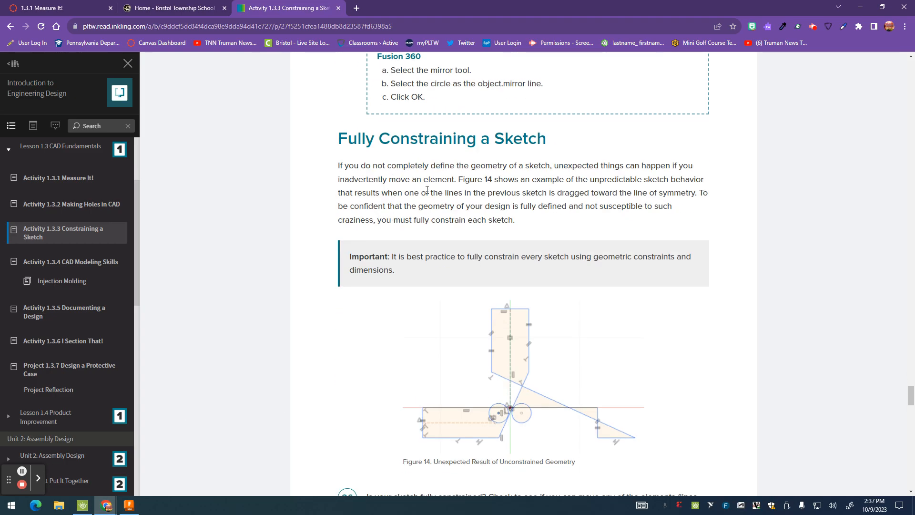
scroll(494, 223, "down", 13)
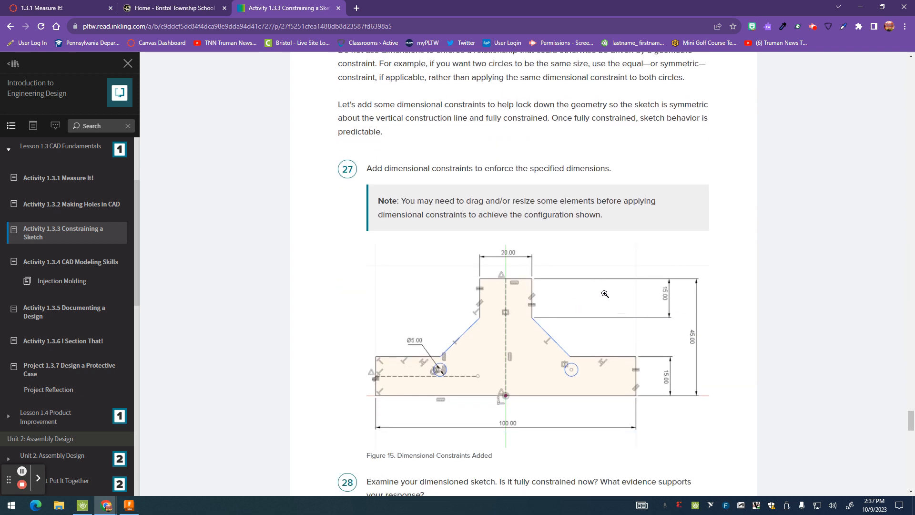
scroll(670, 375, "down", 2)
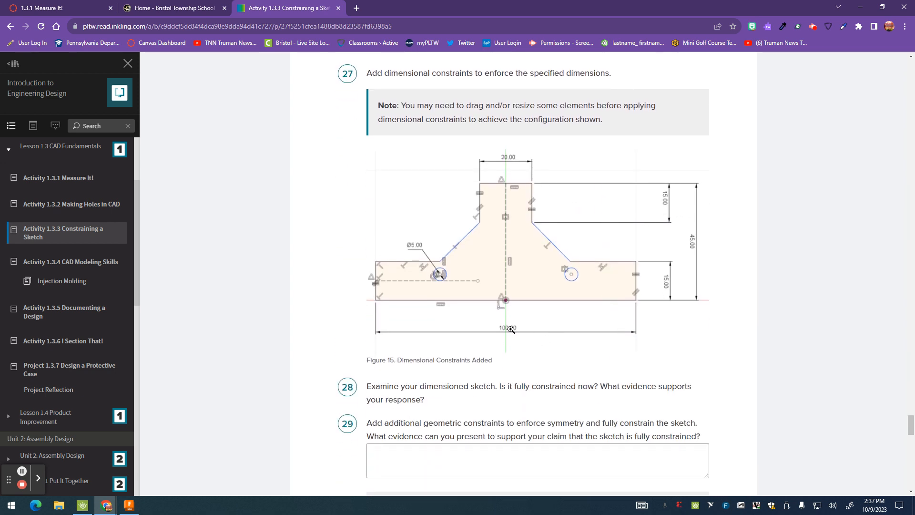
- In Fusion 360, dimension the profile's bottom line horizontally and set its length to 100 mm
left_click(129, 506)
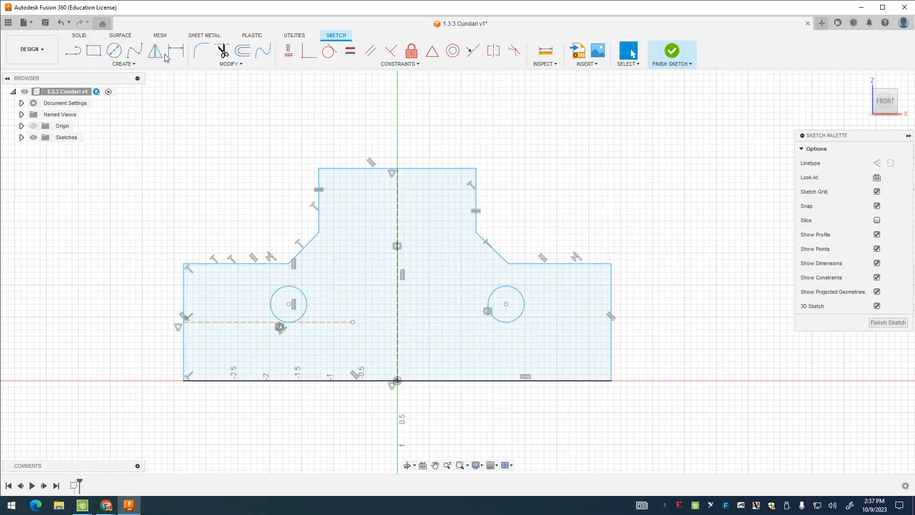
key("d")
left_click(419, 381)
left_click(423, 419)
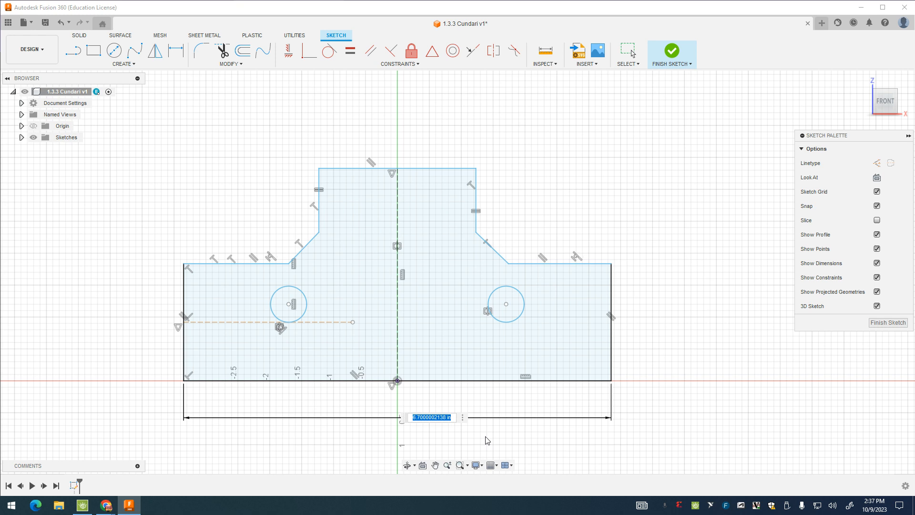
key("Return")
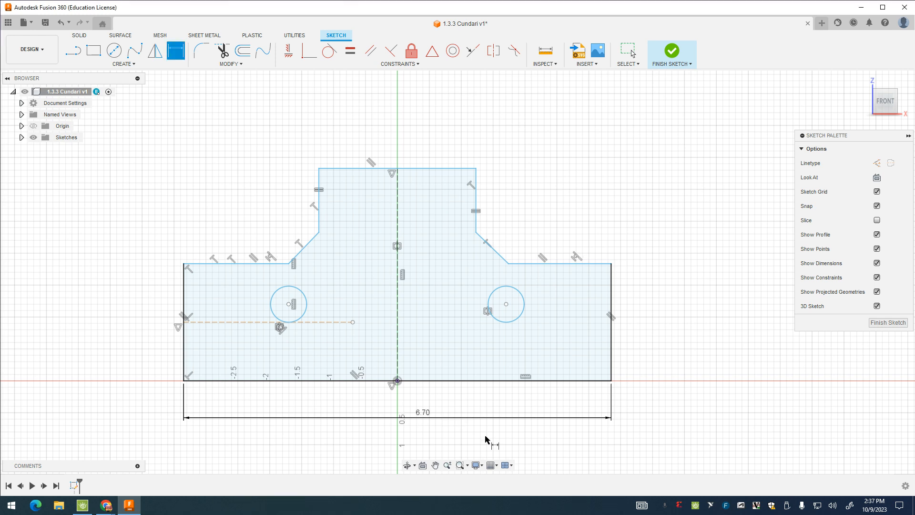
double_click(428, 415)
type("100")
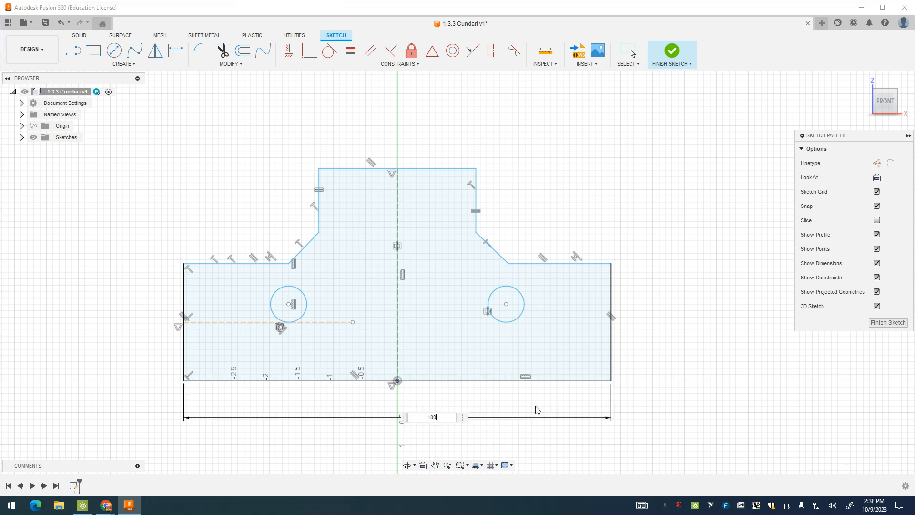
key("Return")
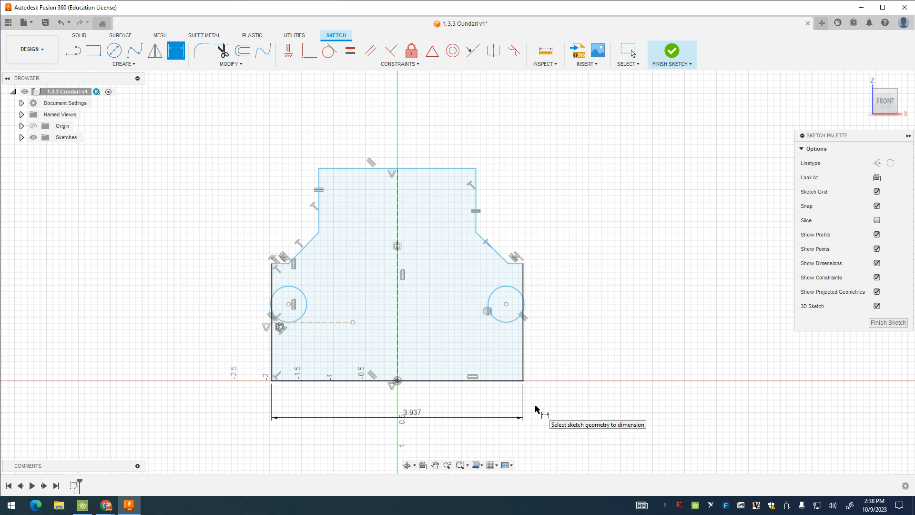
- Change the document's active units to millimeters
left_click(21, 104)
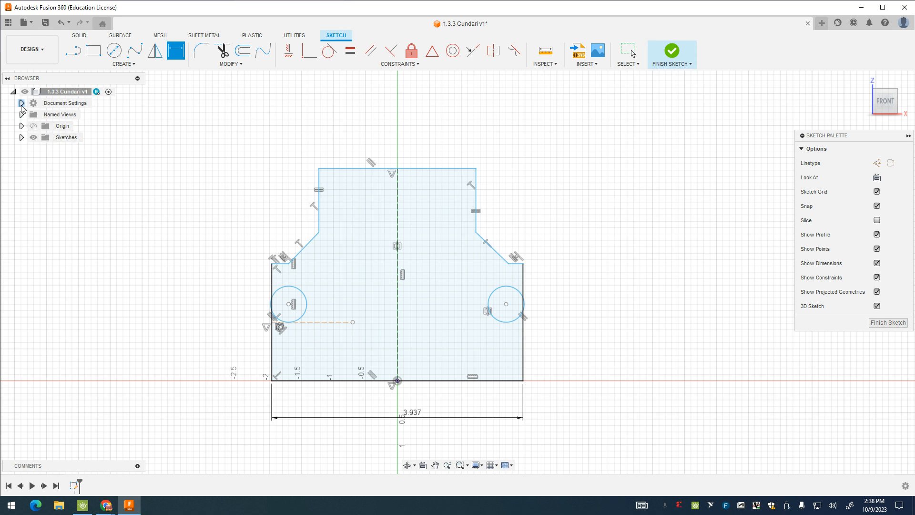
mouse_move(55, 118)
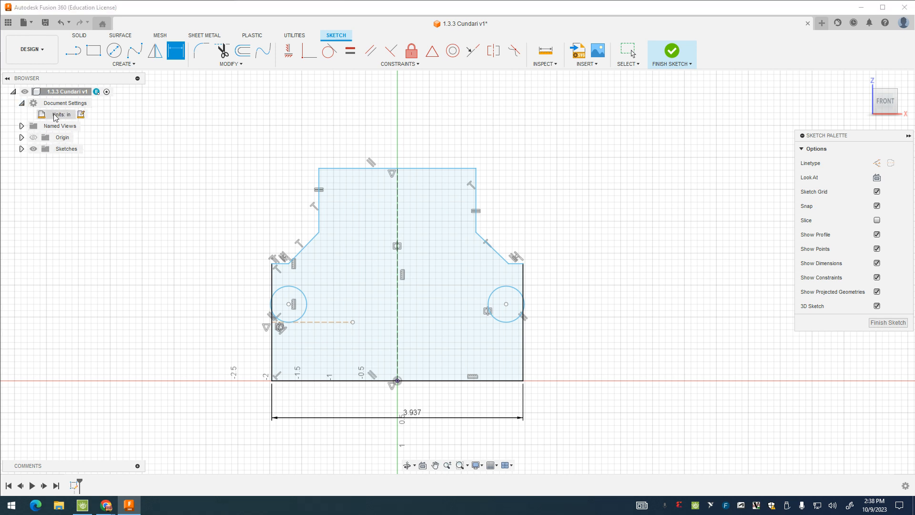
left_click(81, 115)
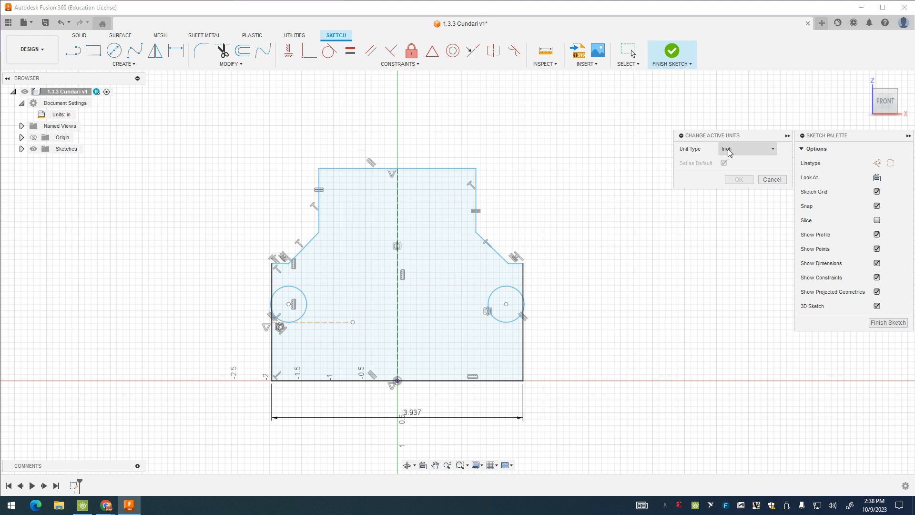
left_click(728, 153)
left_click(734, 170)
left_click(739, 180)
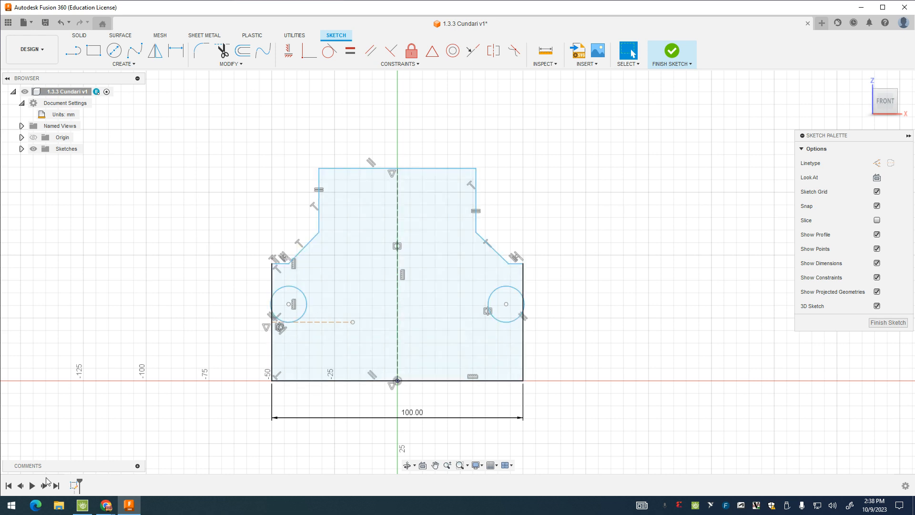
- Check Figure 15 in Chrome and, back in Fusion 360, dimension the profile's top edge to 20 mm wide
left_click(106, 505)
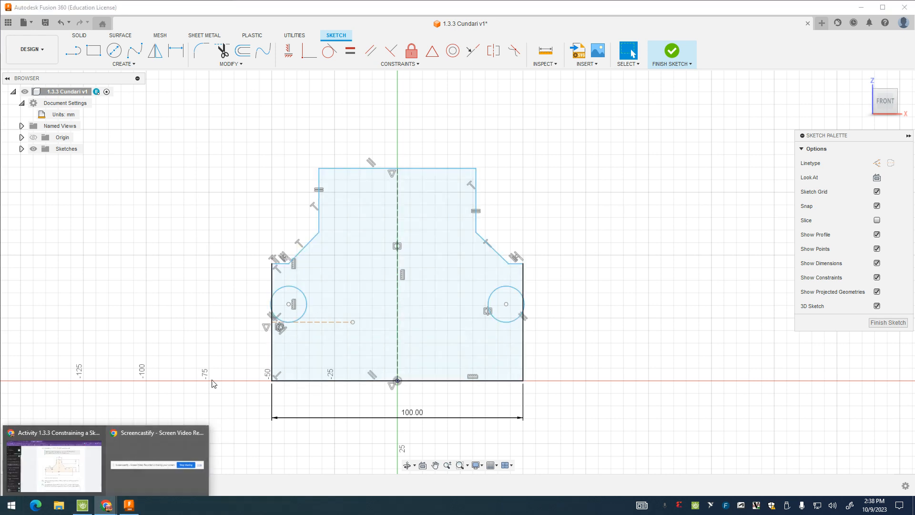
left_click(54, 465)
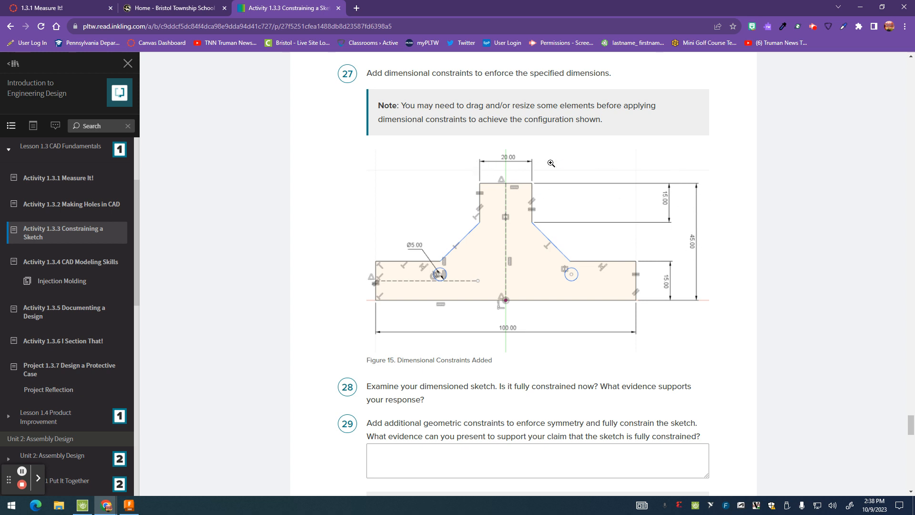
left_click(129, 505)
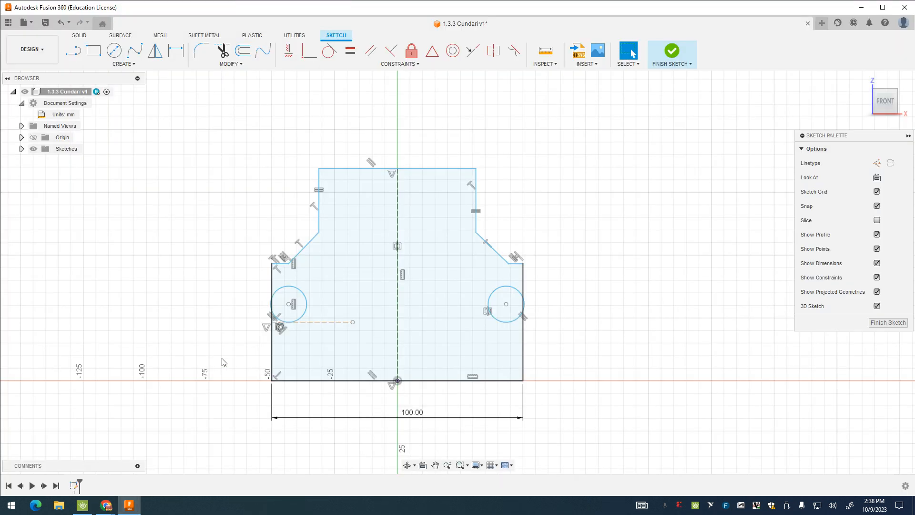
left_click(176, 50)
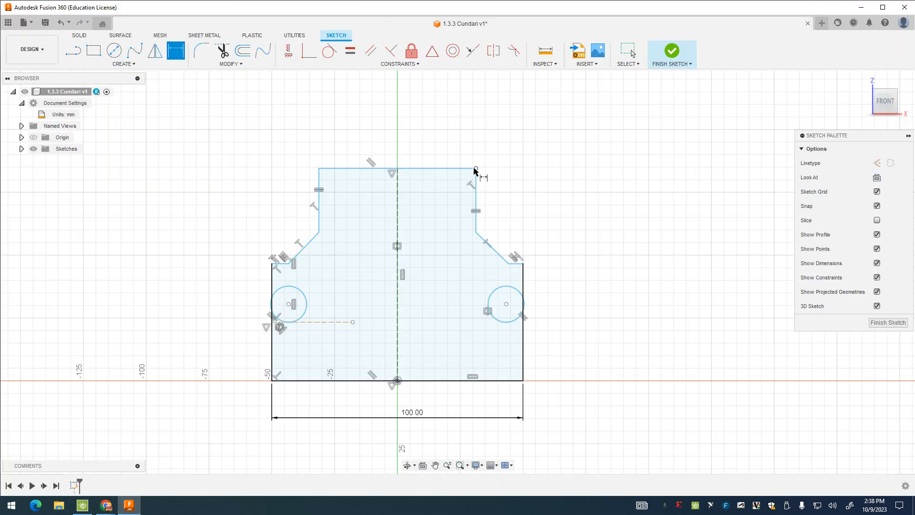
left_click(319, 170)
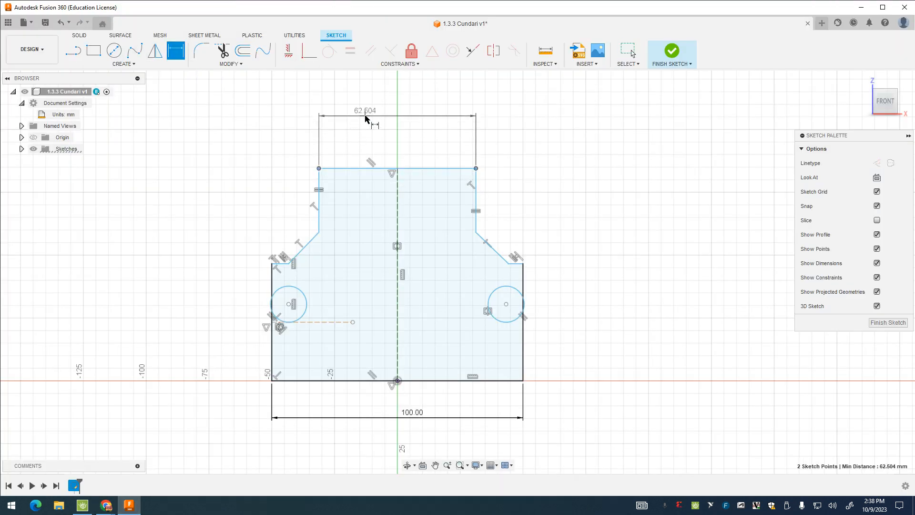
left_click(367, 120)
type("20")
key("Return")
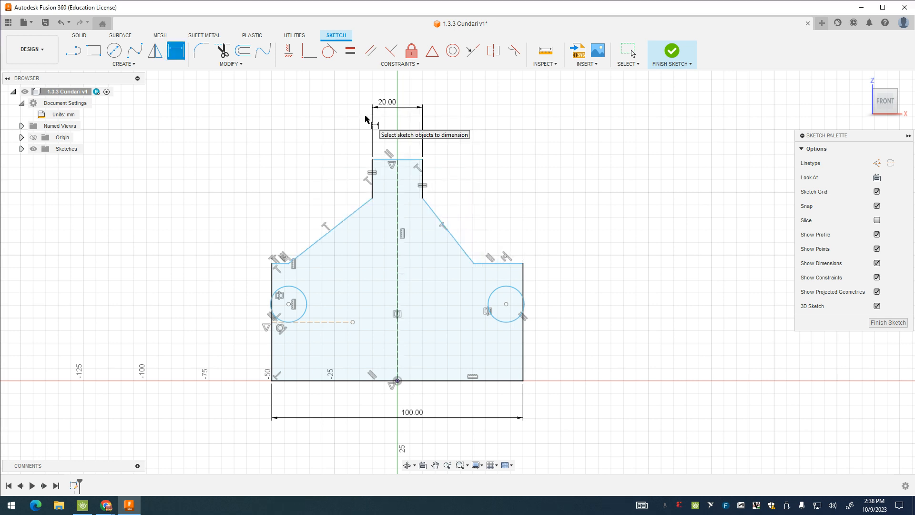
- Dimension the profile's overall height, from the top edge's endpoint to the bottom corner, as 45 mm
left_click(422, 160)
left_click(523, 381)
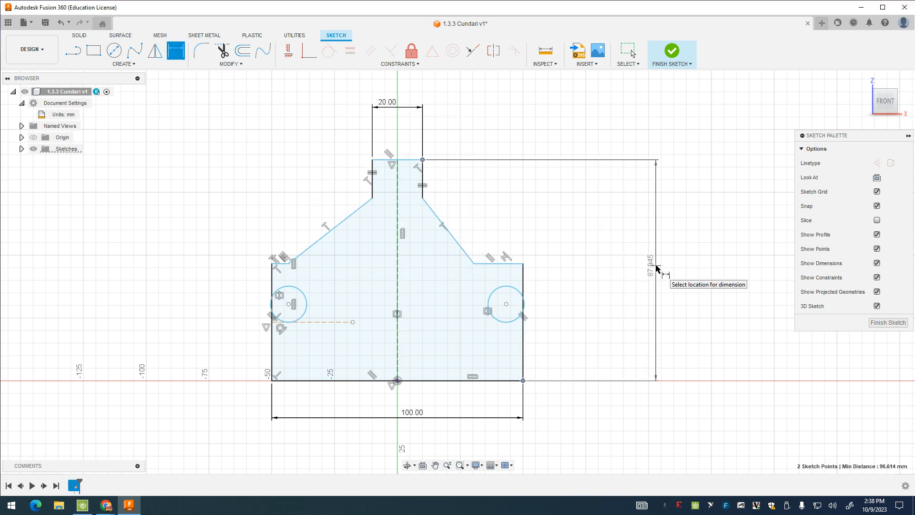
left_click(672, 261)
type("45")
key("Return")
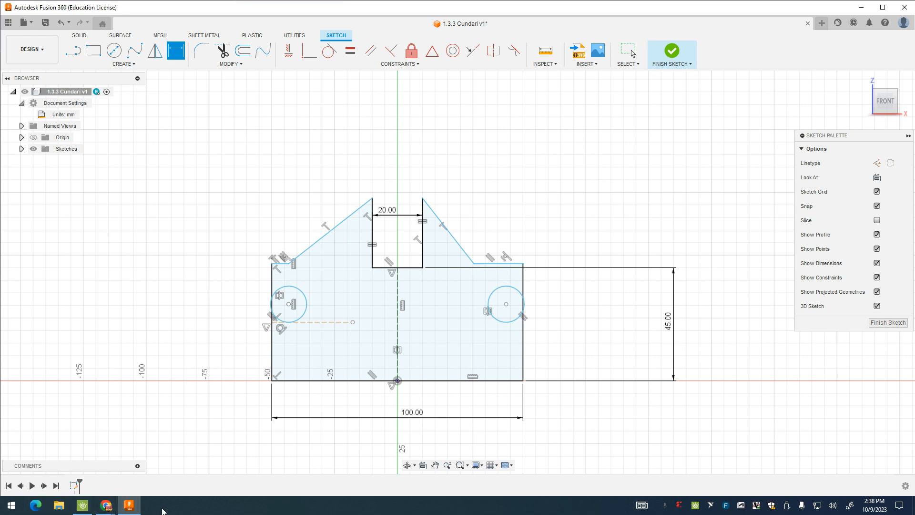
- Check Figure 15 in Chrome and, back in Fusion 360, dimension the base's right vertical edge to 15 mm high
mouse_move(106, 506)
left_click(99, 474)
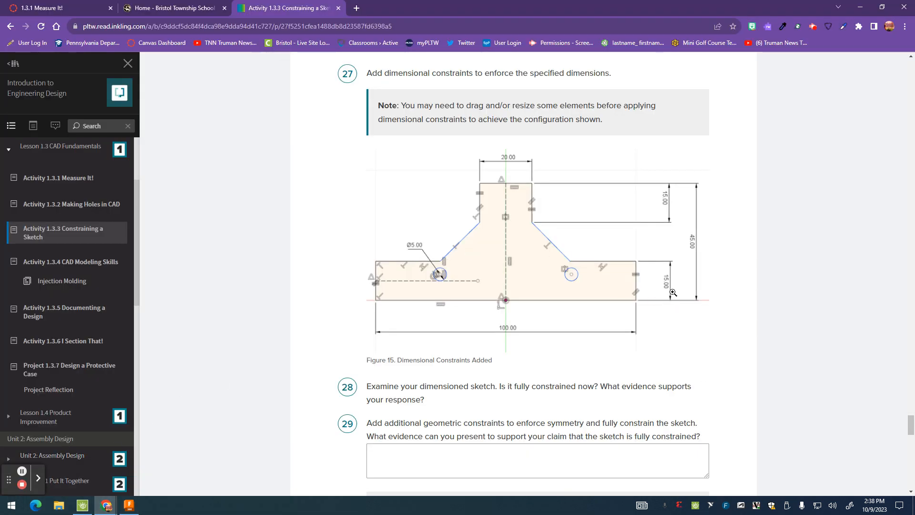
left_click(129, 505)
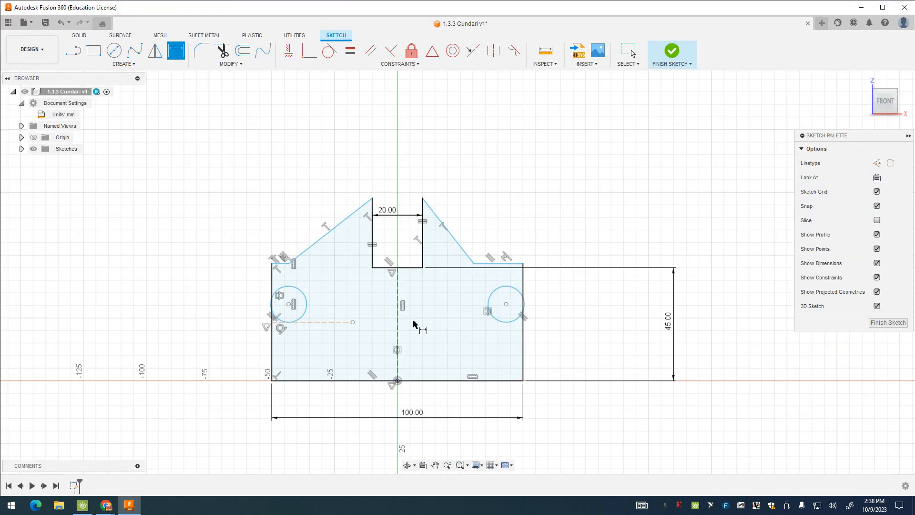
left_click(523, 263)
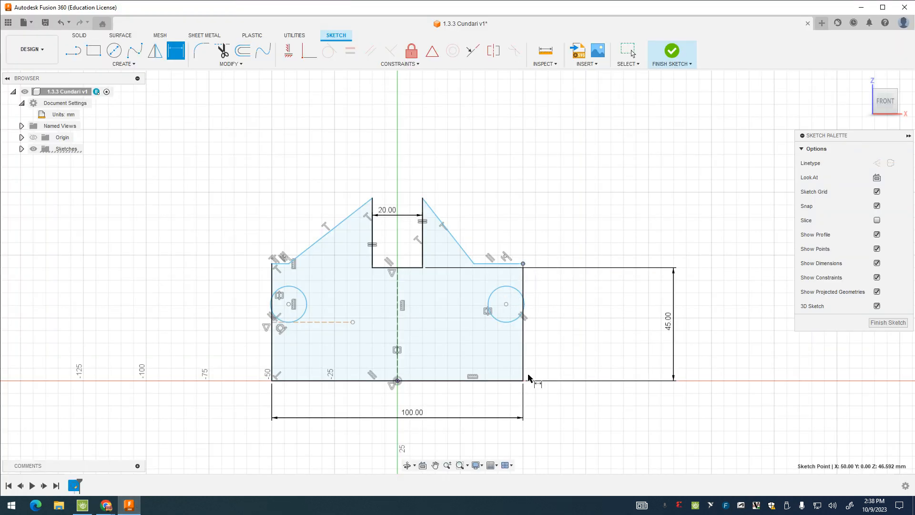
left_click(523, 381)
left_click(586, 352)
type("15")
key("Return")
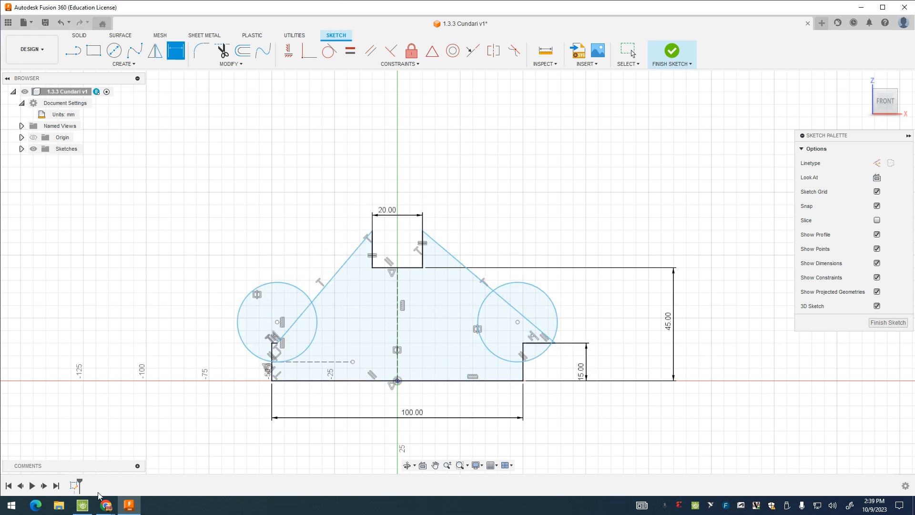
- Recheck Figure 15 in Chrome and, in Fusion 360, move the free end of the tab's right side about 13 mm below the top edge
left_click(105, 505)
left_click(71, 460)
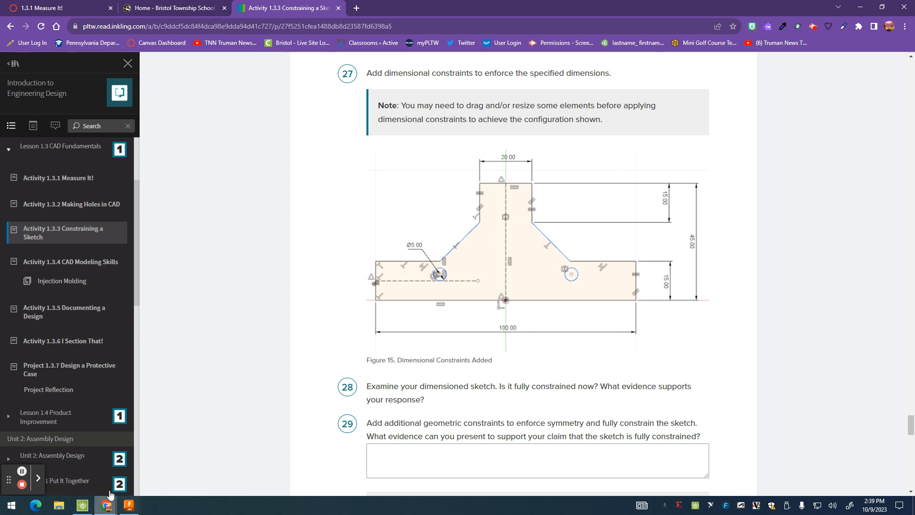
left_click(129, 505)
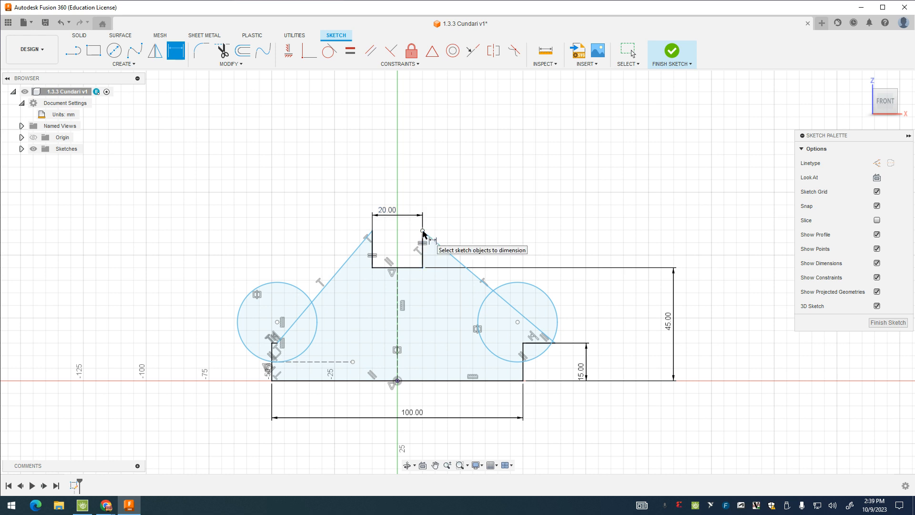
key("Escape")
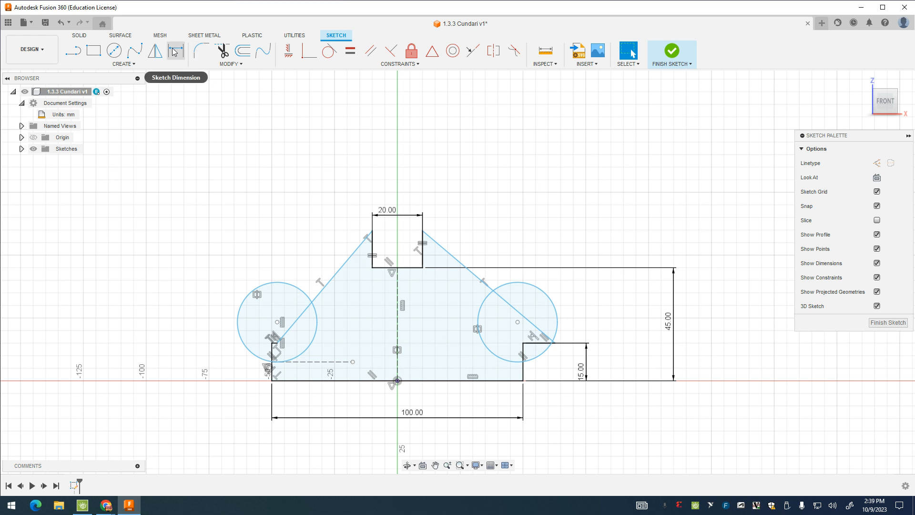
left_click_drag(423, 232, 428, 284)
left_click_drag(423, 243, 423, 300)
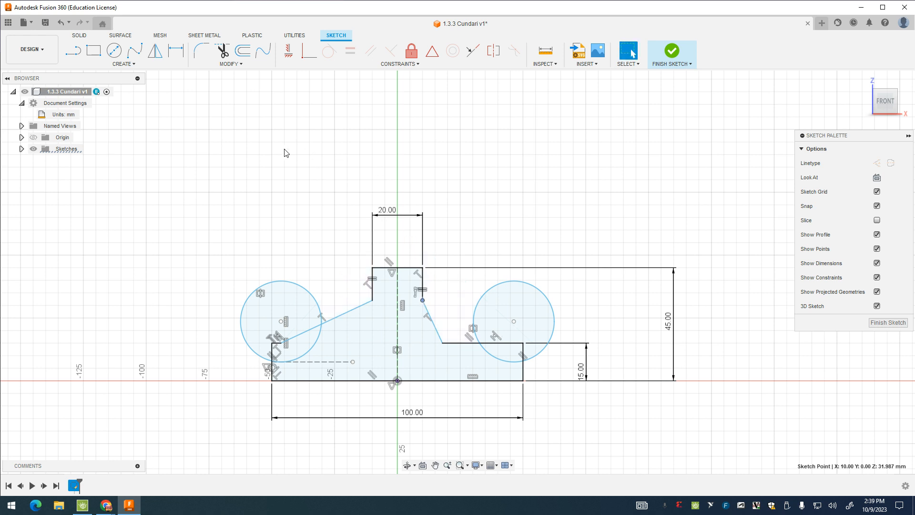
- Dimension the right vertical side of the top tab and set its length to 15 mm
left_click(176, 50)
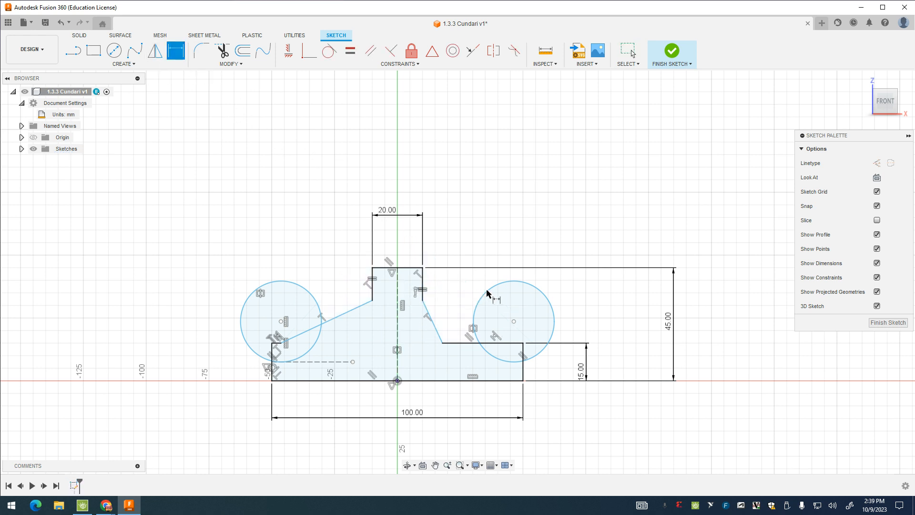
left_click(423, 290)
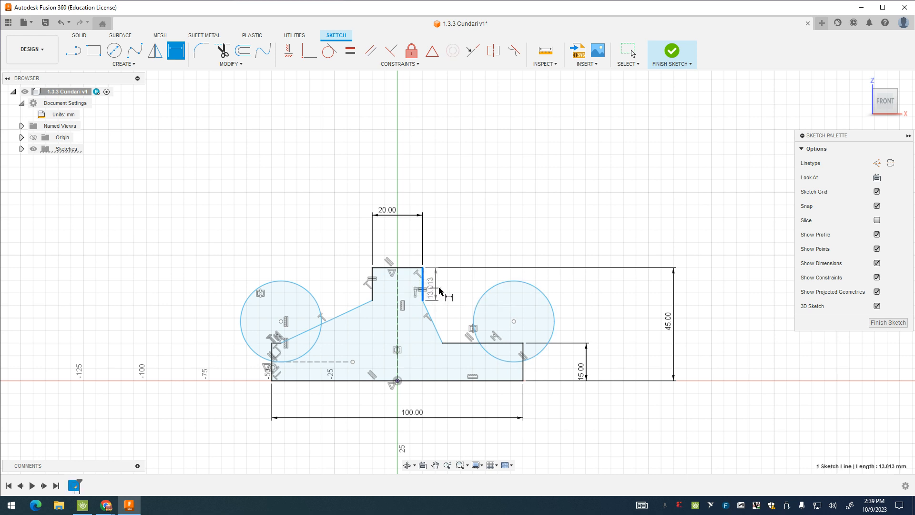
left_click(445, 288)
type("15")
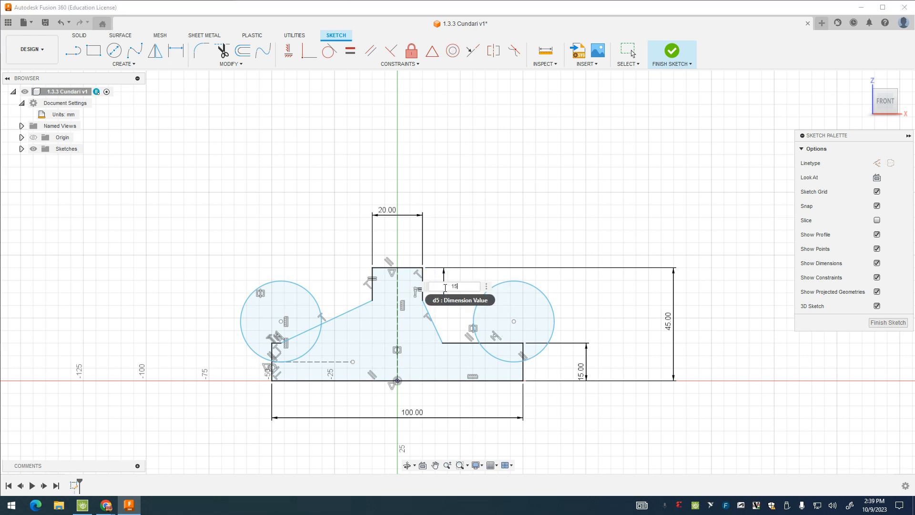
key("Return")
- Dimension the right circle with a diameter of 5 mm
left_click(474, 323)
left_click(555, 236)
type("5")
key("Return")
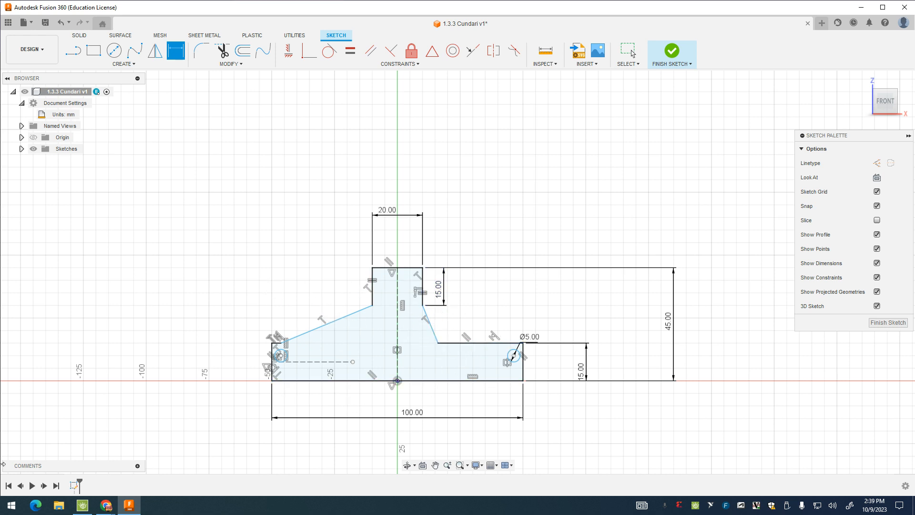
- Apply an Equal constraint between the left and right sloped lines of the profile
left_click(347, 59)
left_click(323, 326)
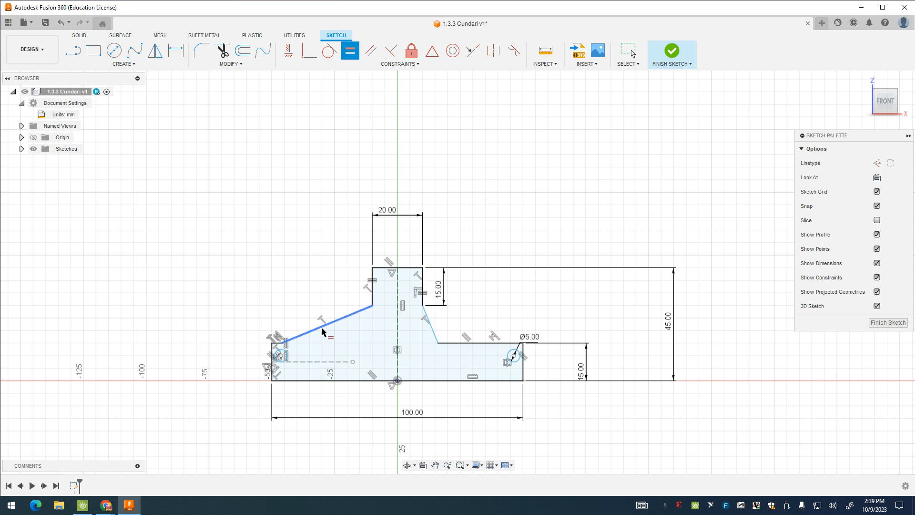
left_click(436, 337)
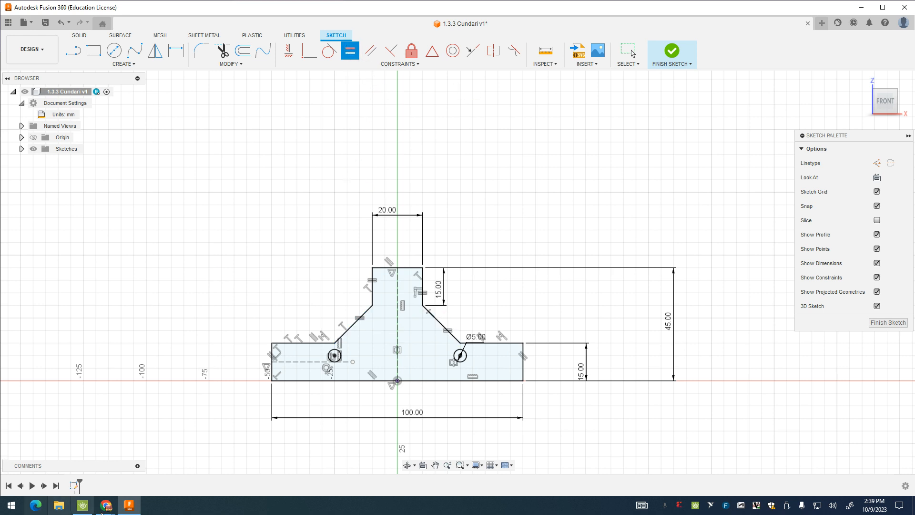
- In Chrome, review the activity instructions from step 27 onward on dimensional constraints, enforcing symmetry, design intent and extruding the profile
mouse_move(106, 505)
left_click(76, 465)
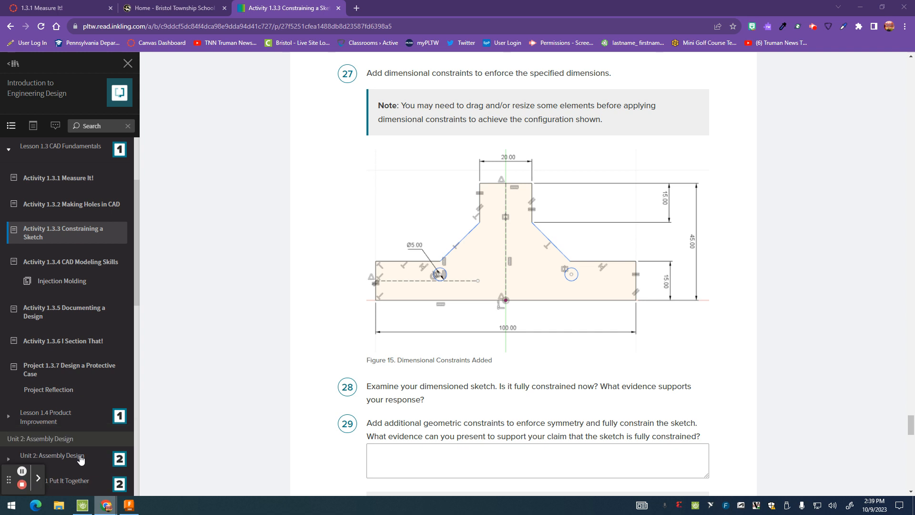
scroll(594, 376, "down", 4)
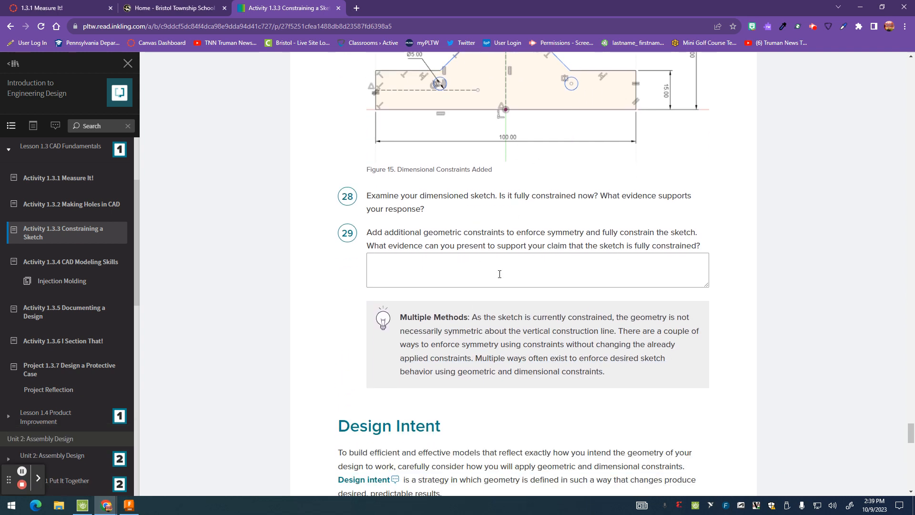
scroll(499, 274, "down", 9)
scroll(502, 273, "down", 6)
scroll(501, 273, "up", 4)
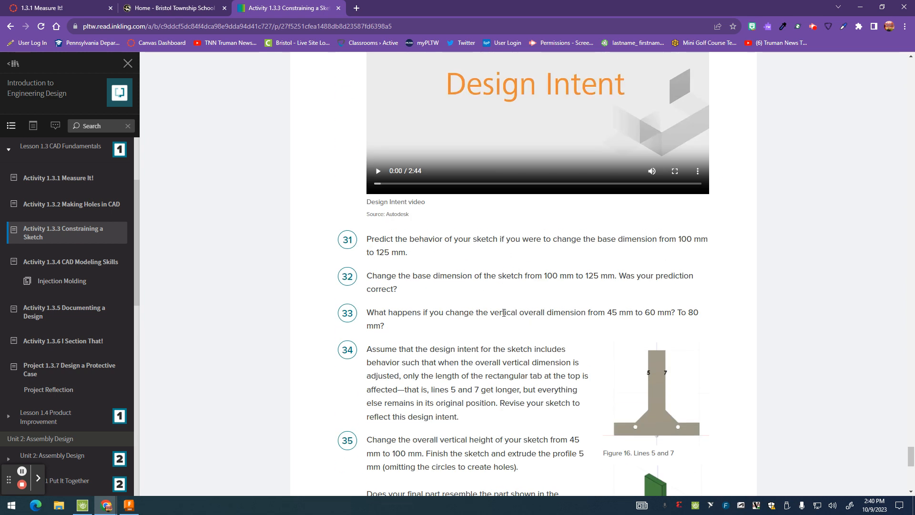
scroll(514, 321, "up", 10)
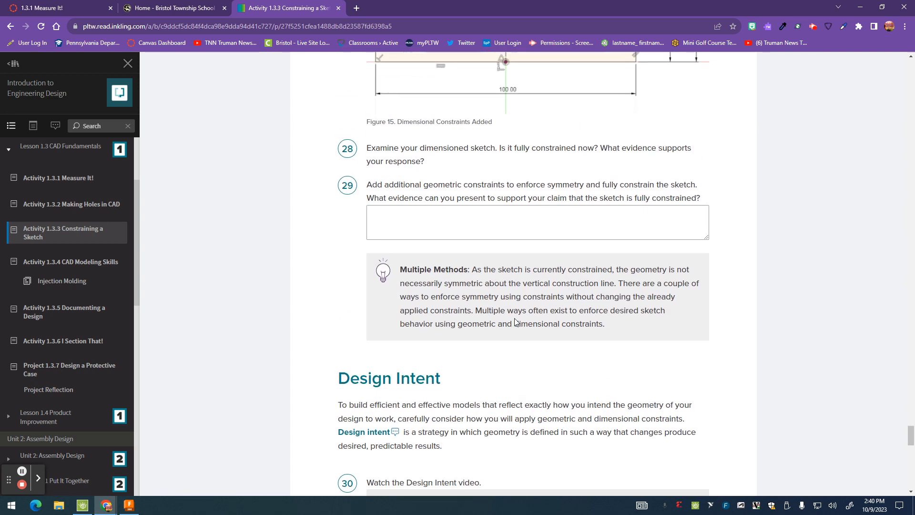
scroll(548, 419, "down", 1)
scroll(551, 420, "up", 4)
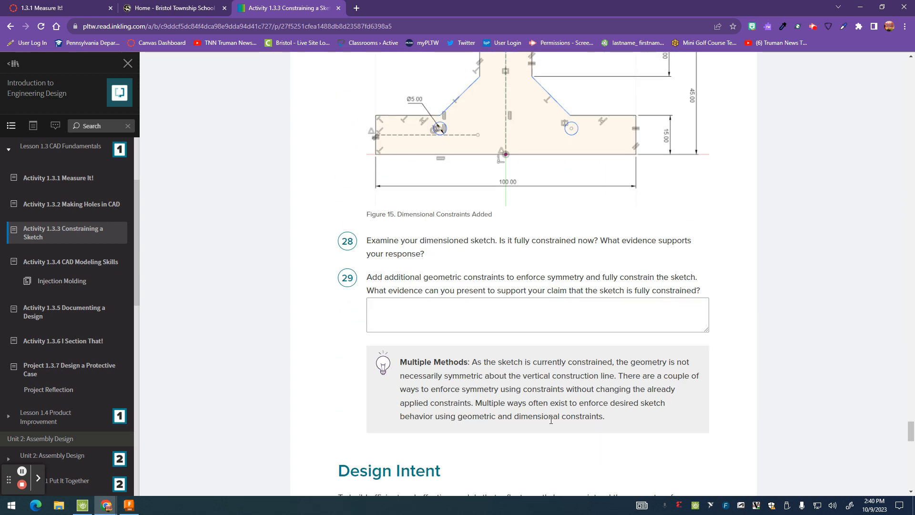
scroll(551, 420, "down", 5)
scroll(551, 420, "up", 11)
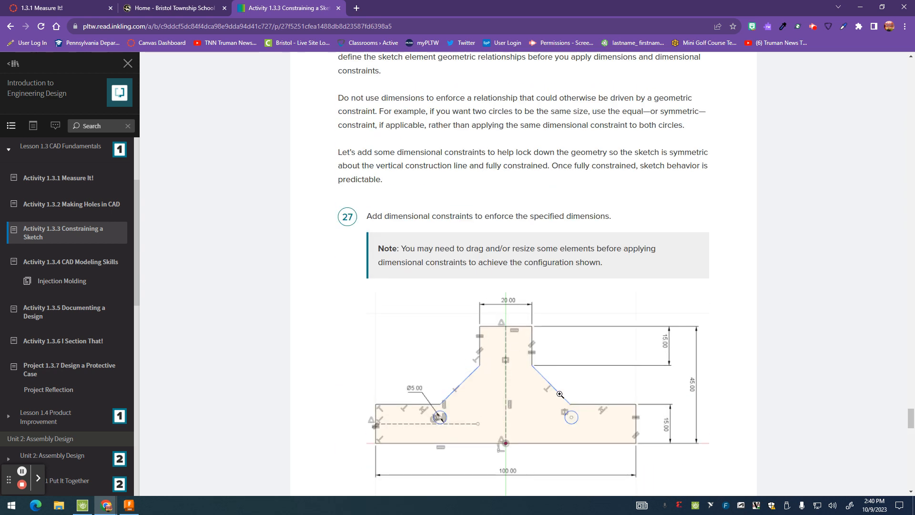
scroll(472, 251, "down", 3)
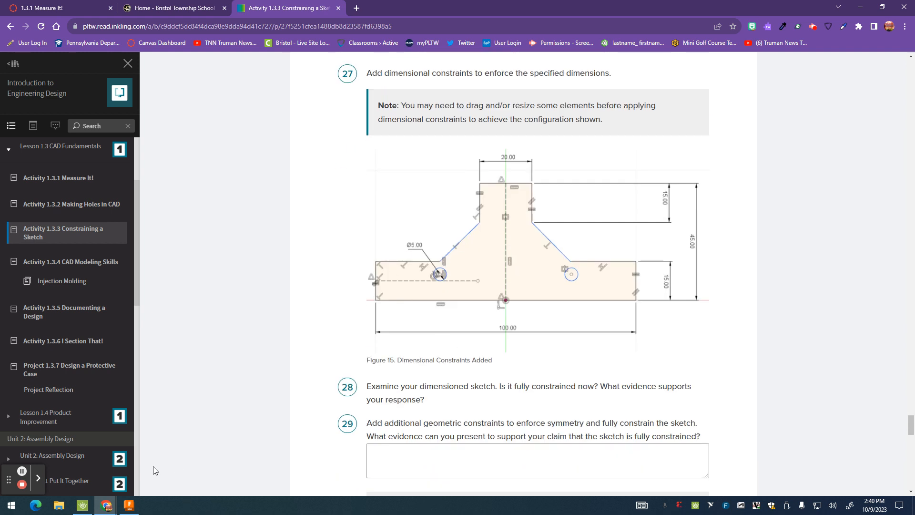
- In Fusion 360, finish the sketch and extrude the profile 5 mm as a new body, leaving the two circles as holes
left_click(128, 505)
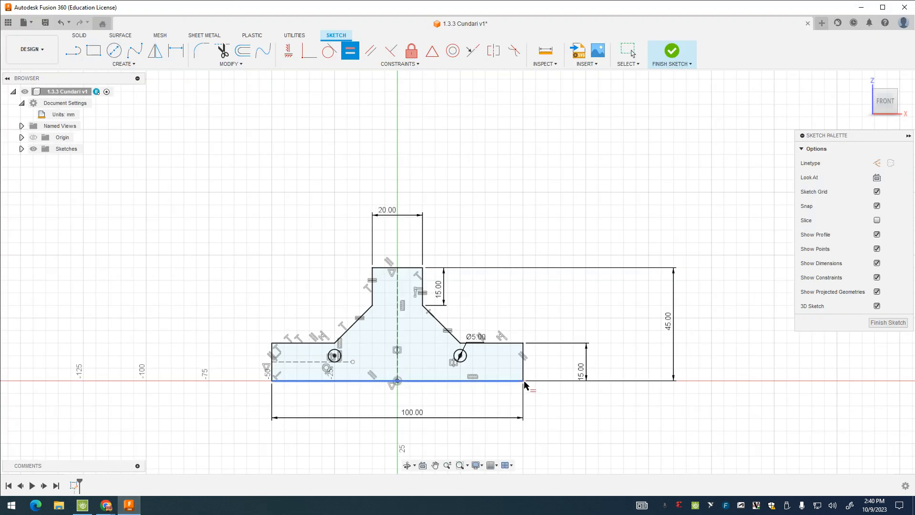
left_click(888, 324)
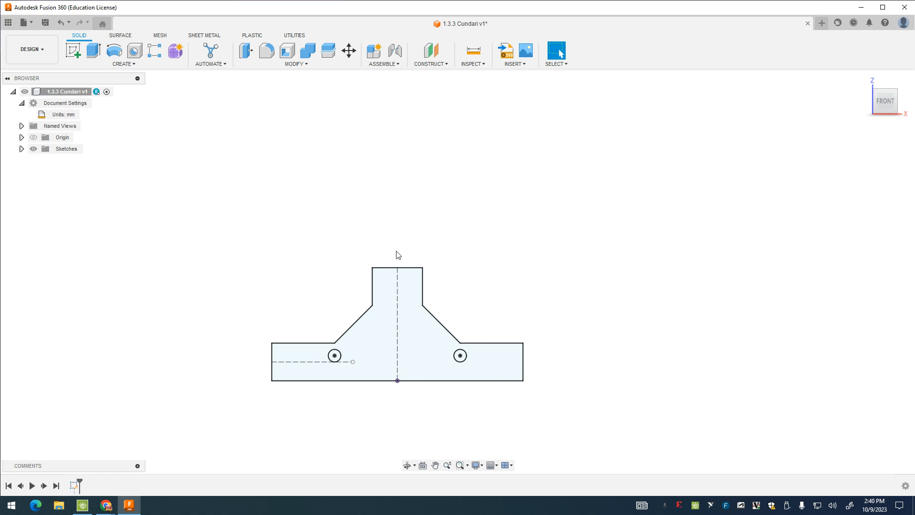
left_click(94, 51)
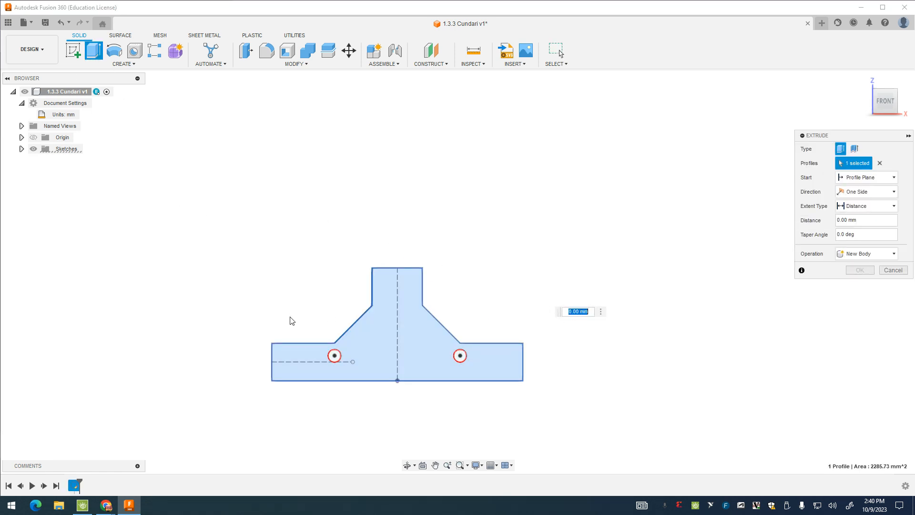
mouse_move(895, 94)
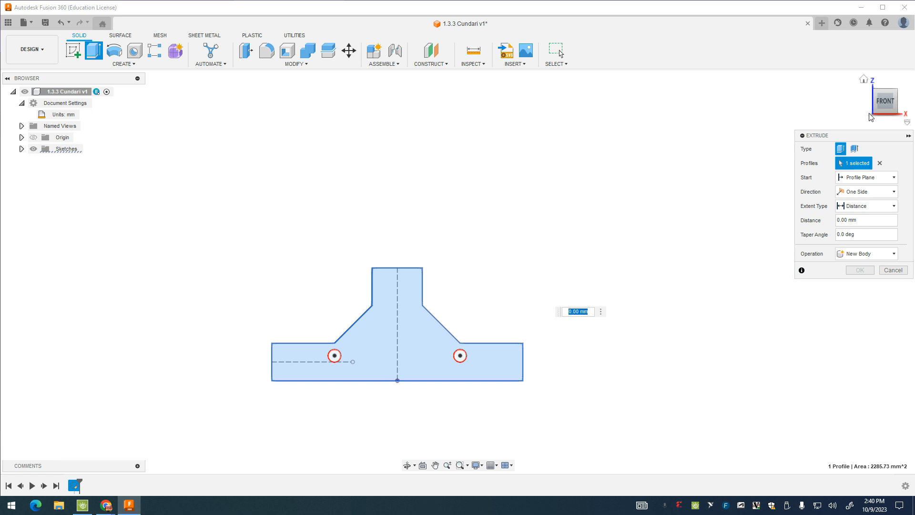
left_click(895, 94)
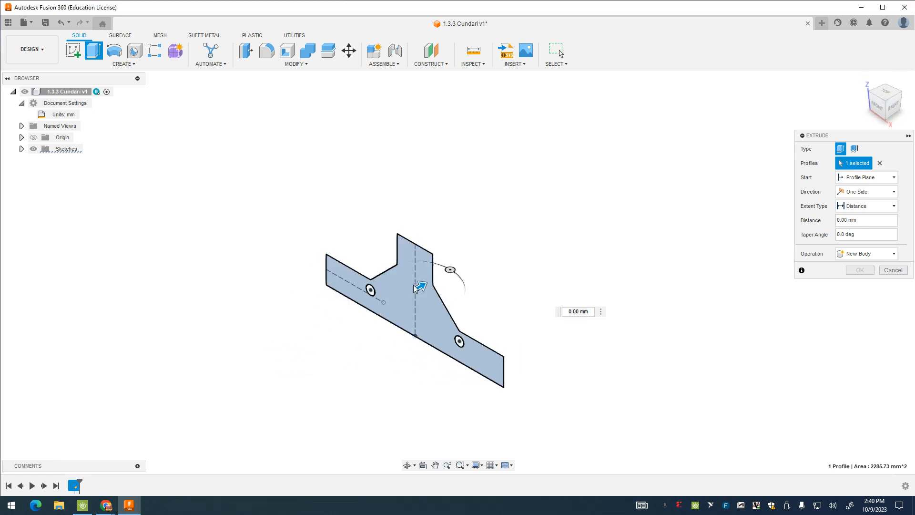
left_click_drag(432, 282, 434, 281)
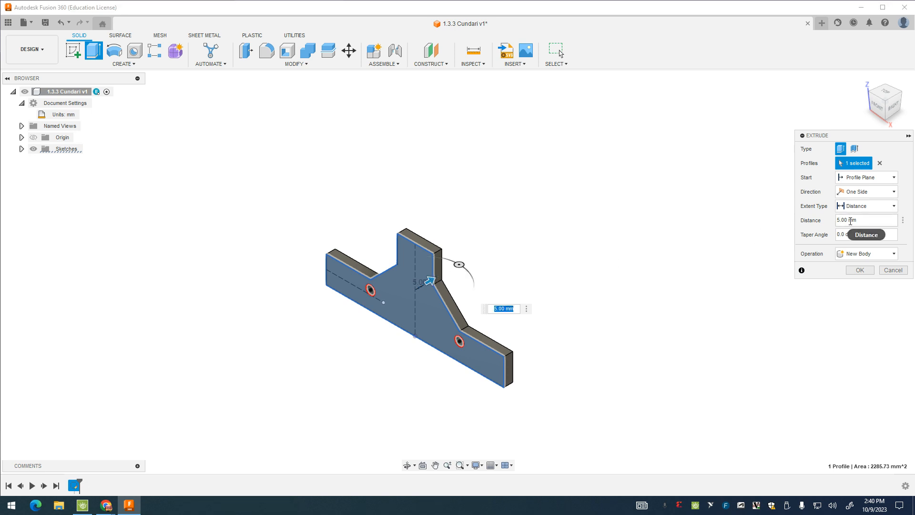
left_click(860, 270)
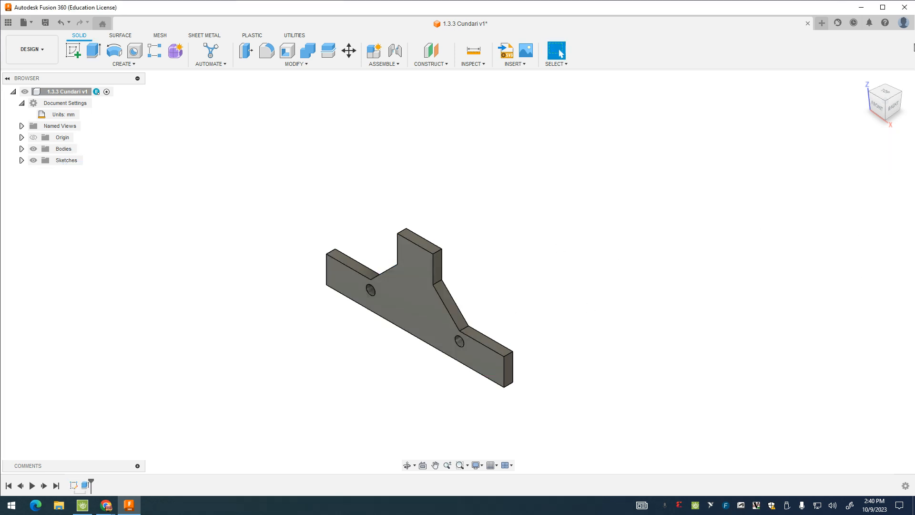
left_click(877, 108)
left_click(897, 94)
mouse_move(106, 505)
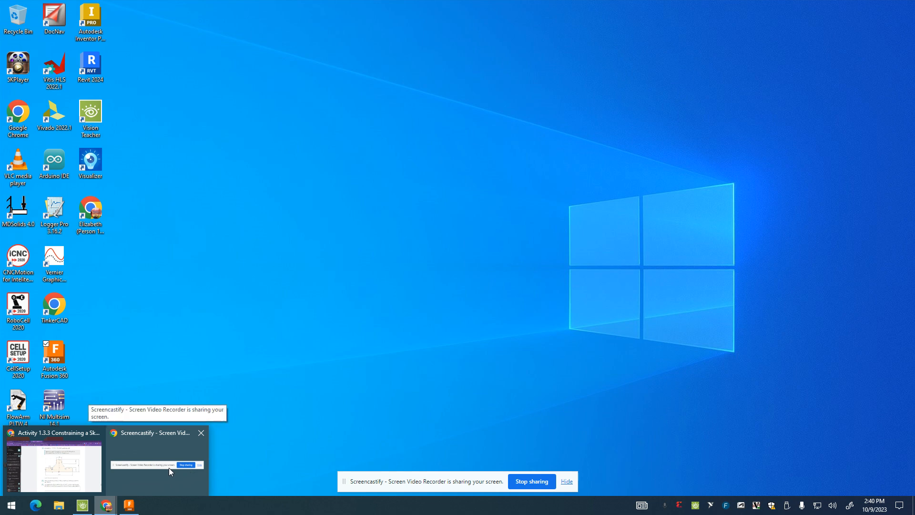